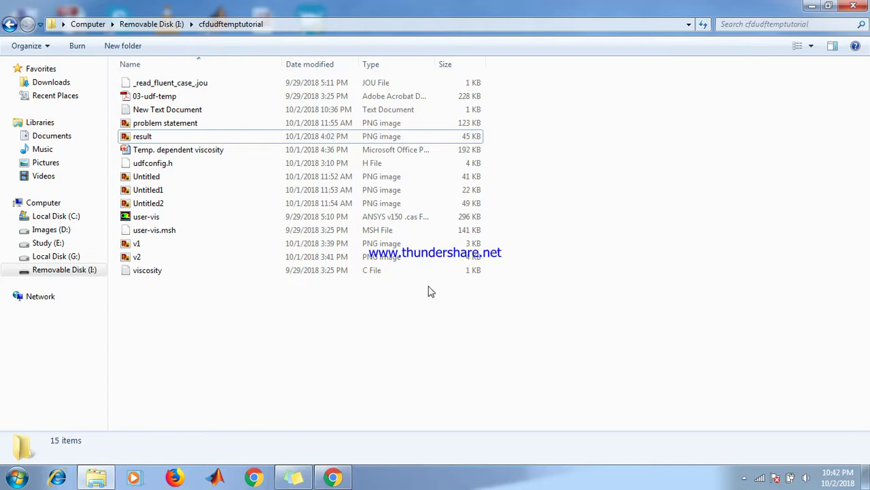
View the problem statement image on the liquid-metal channel and its viscosity formula, then close it.
{"action": "double_click", "coordinate": [171, 124]}
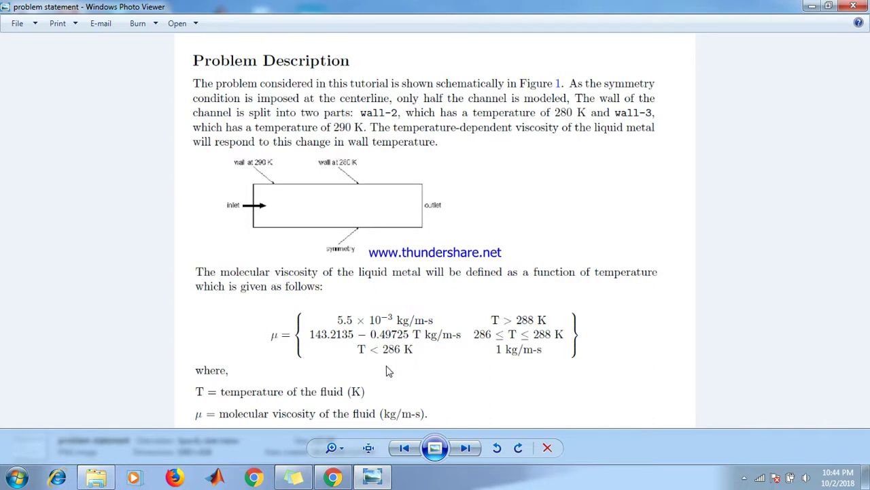
{"action": "left_click", "coordinate": [858, 6]}
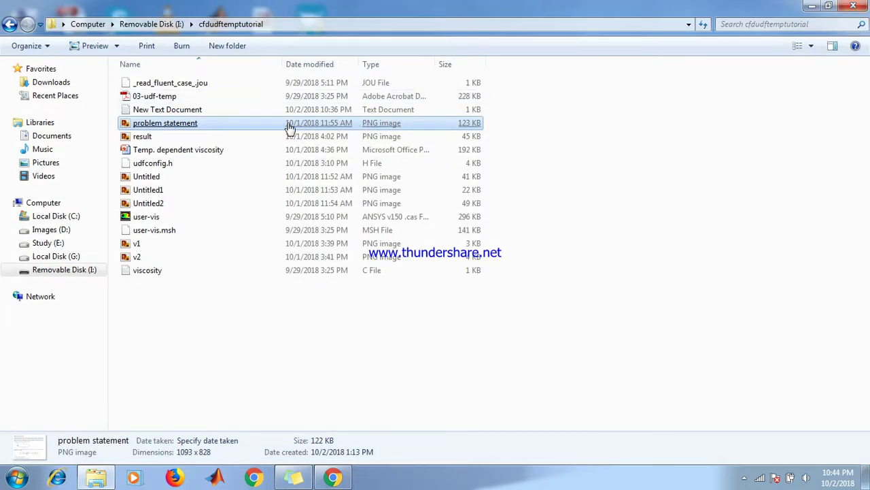
Read the notes in New Text Document, select the user_vis UDF code, then close Notepad.
{"action": "double_click", "coordinate": [155, 112]}
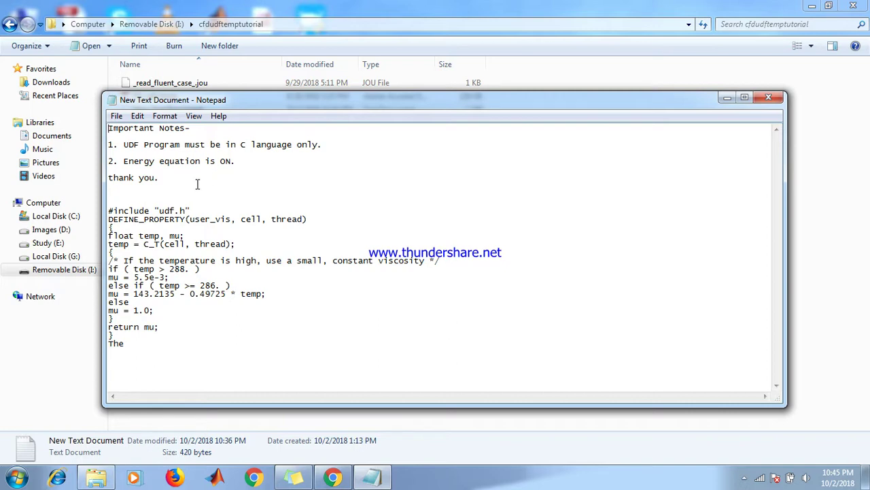
{"action": "left_click", "coordinate": [125, 205]}
{"action": "key", "text": "shift+Down"}
{"action": "key", "text": "shift+Down"}
{"action": "key", "text": "shift+Down"}
{"action": "key", "text": "shift+Down"}
{"action": "key", "text": "shift+Down"}
{"action": "key", "text": "shift+Down"}
{"action": "key", "text": "shift+Down"}
{"action": "key", "text": "shift+Down"}
{"action": "key", "text": "shift+Down"}
{"action": "key", "text": "shift+Down"}
{"action": "key", "text": "shift+Down"}
{"action": "key", "text": "shift+Down"}
{"action": "key", "text": "shift+Down"}
{"action": "key", "text": "shift+Down"}
{"action": "key", "text": "shift+Down"}
{"action": "key", "text": "shift+Down"}
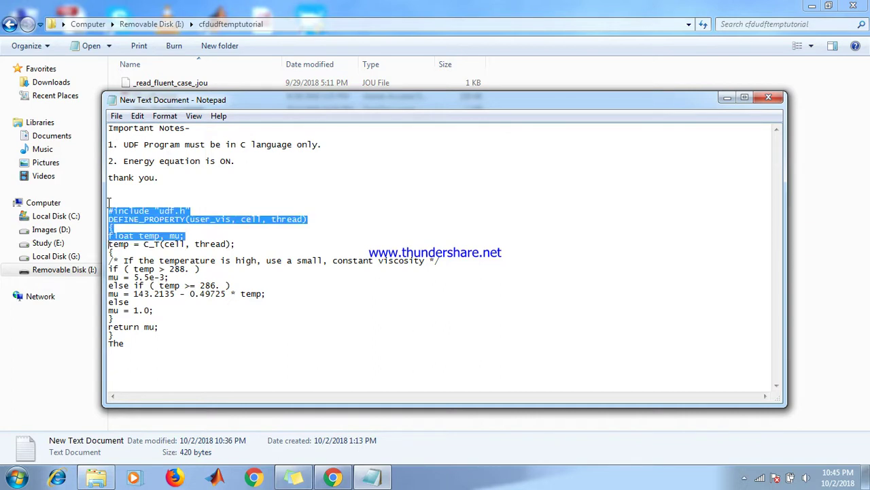
{"action": "key", "text": "shift+Down"}
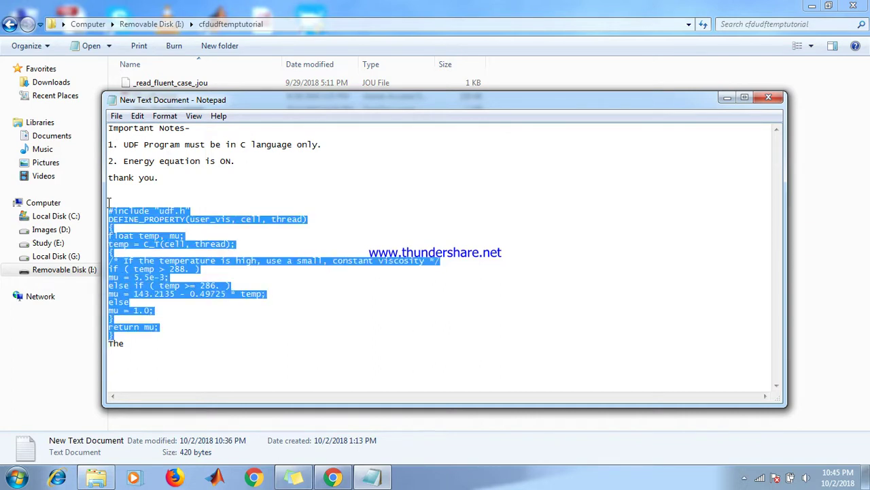
{"action": "key", "text": "shift+Right"}
{"action": "key", "text": "shift+Right"}
{"action": "key", "text": "shift+Right"}
{"action": "left_click", "coordinate": [769, 100]}
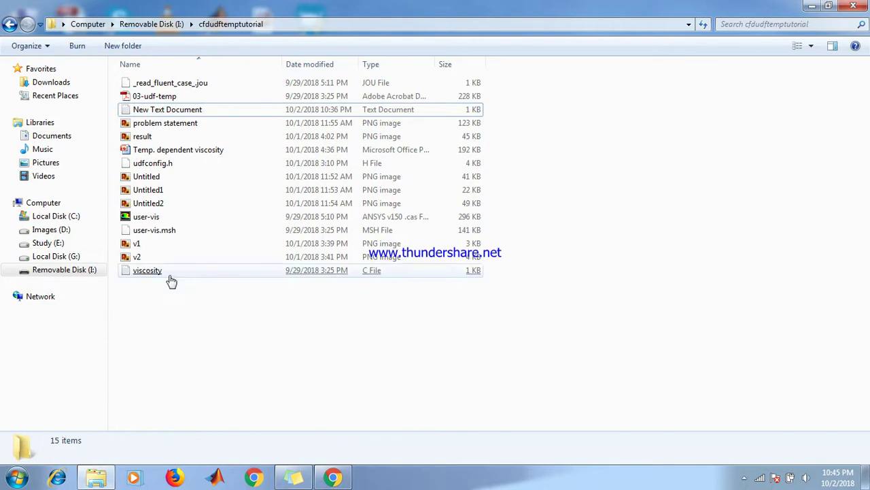
Launch Fluent 15.0 as a 2D double-precision serial session and maximize its window.
{"action": "left_click", "coordinate": [166, 274]}
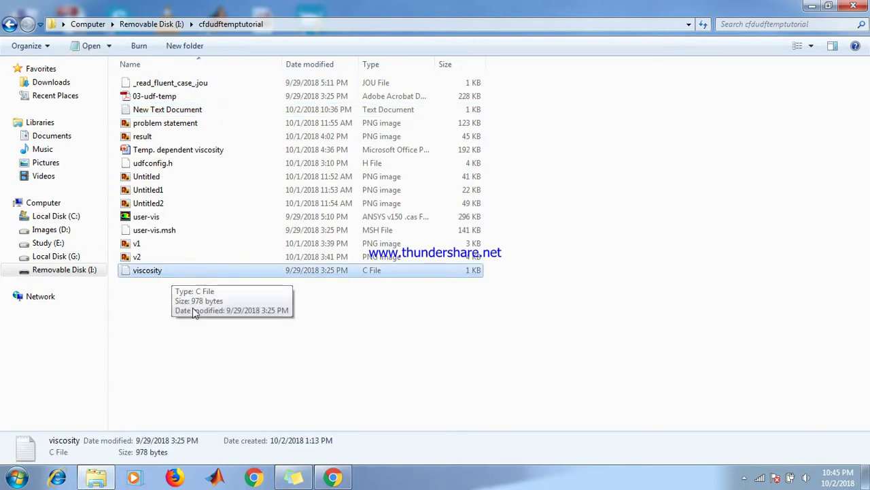
{"action": "left_click", "coordinate": [219, 329]}
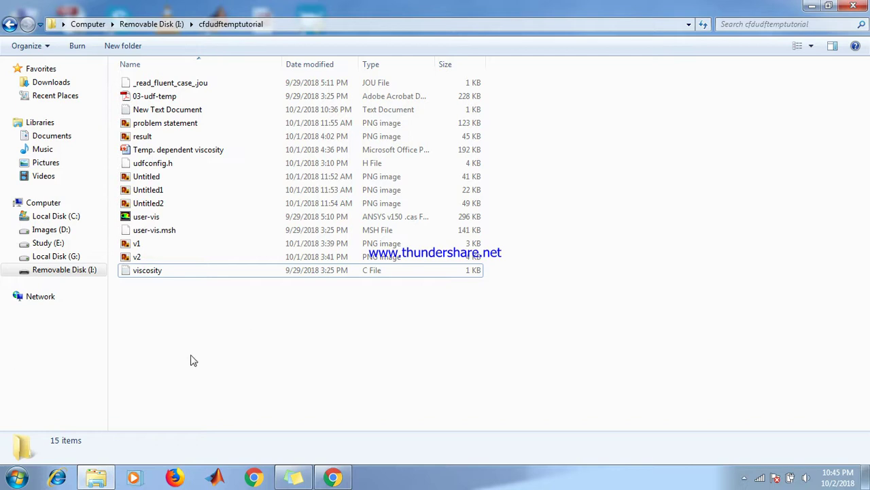
{"action": "left_click", "coordinate": [17, 477]}
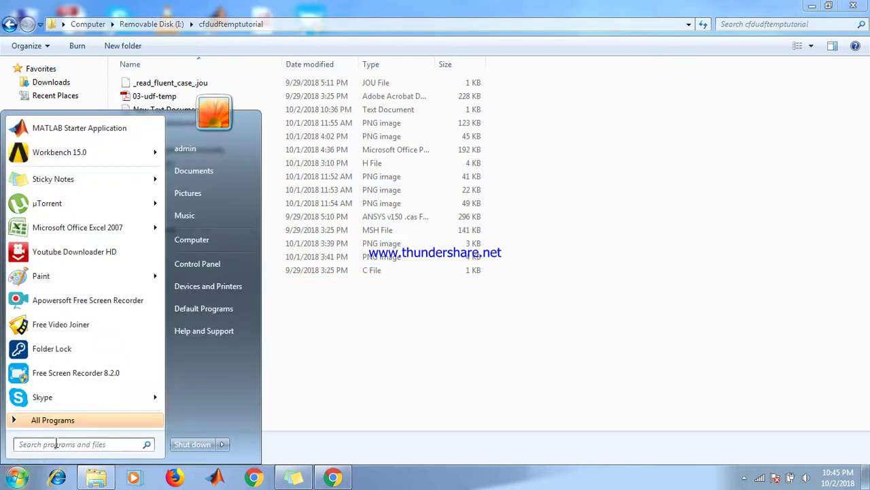
{"action": "type", "text": "flu"}
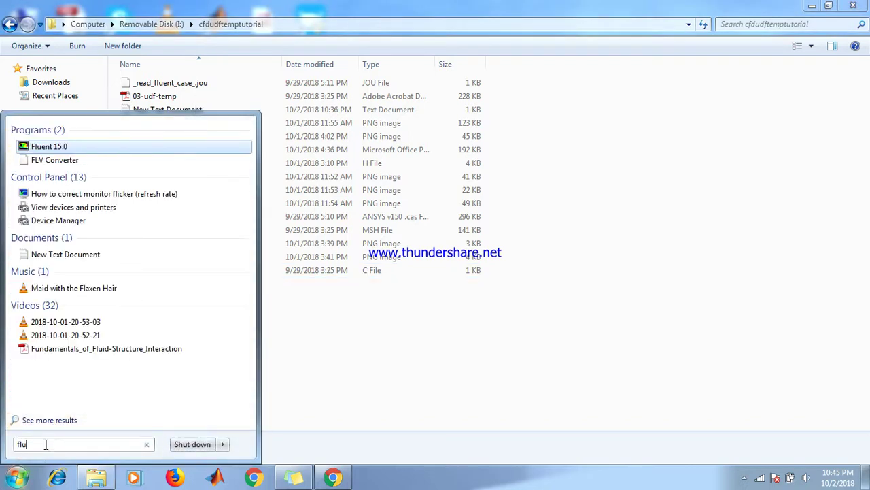
{"action": "left_click", "coordinate": [41, 145]}
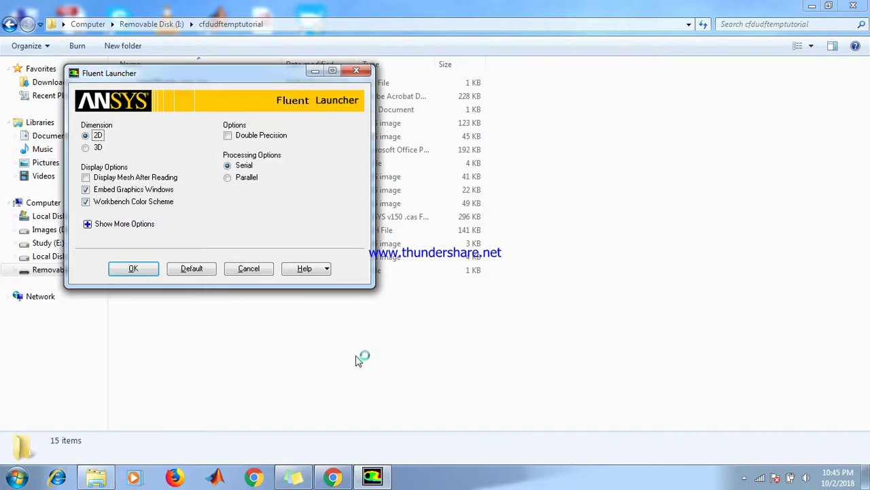
{"action": "left_click", "coordinate": [252, 136]}
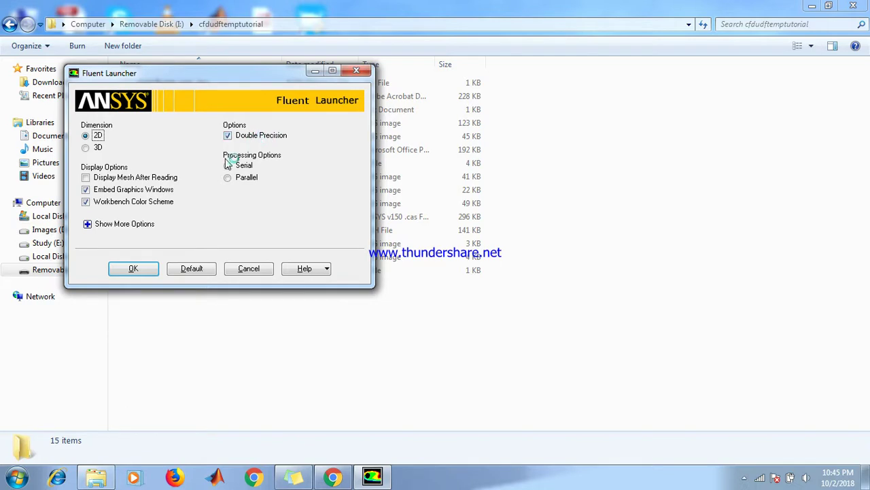
{"action": "left_click", "coordinate": [134, 270]}
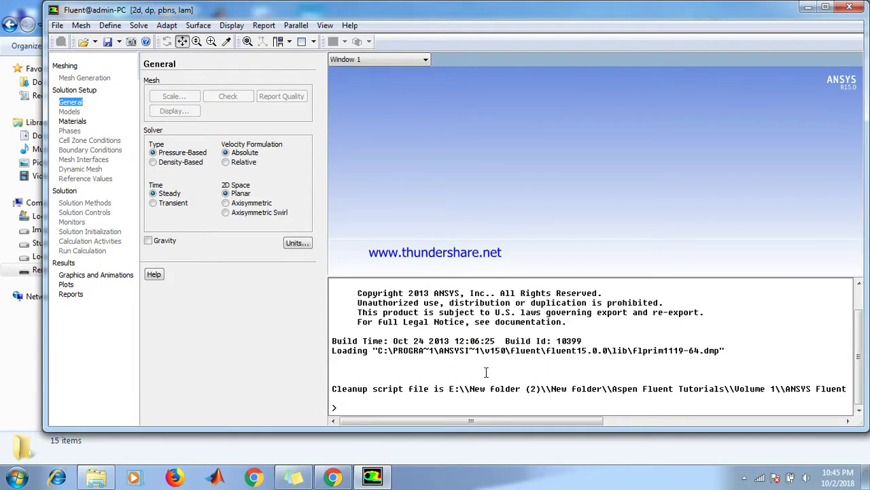
{"action": "left_click", "coordinate": [825, 7]}
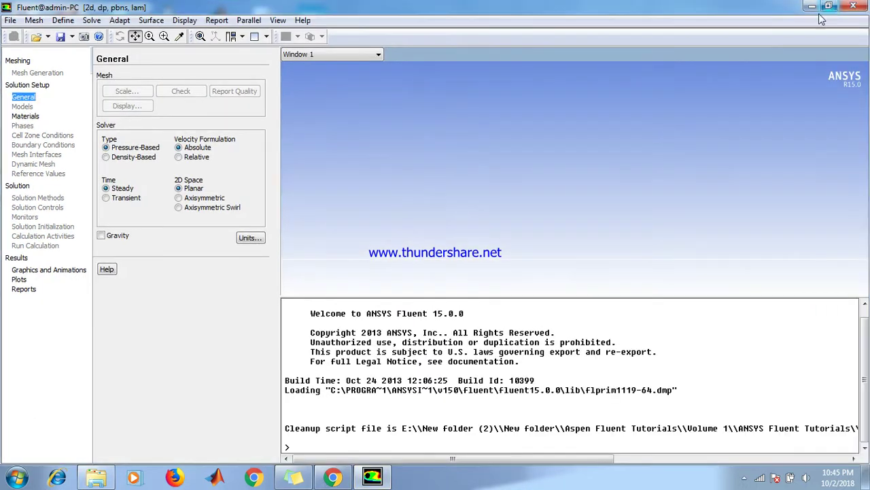
Read the user-vis.msh mesh from I:\cfdudftemptutorial.
{"action": "left_click", "coordinate": [12, 23]}
{"action": "mouse_move", "coordinate": [49, 32]}
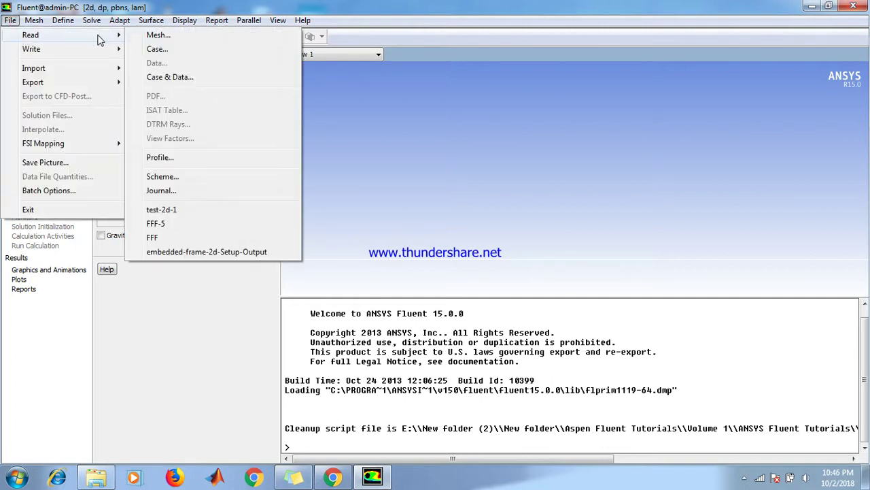
{"action": "left_click", "coordinate": [160, 35]}
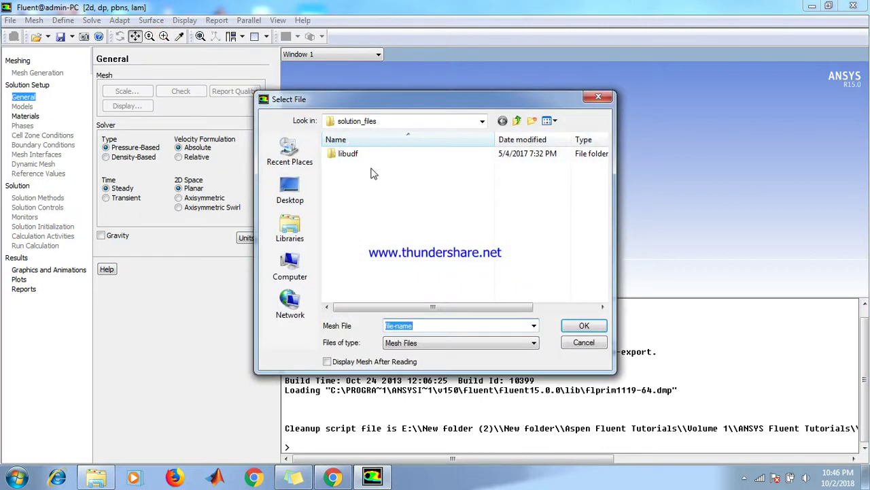
{"action": "left_click", "coordinate": [290, 272]}
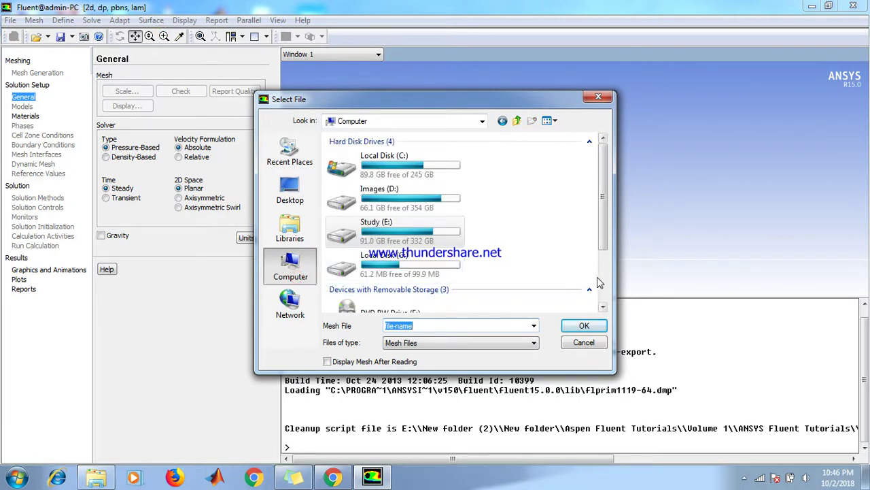
{"action": "scroll", "coordinate": [584, 282], "scroll_direction": "down", "scroll_amount": 3}
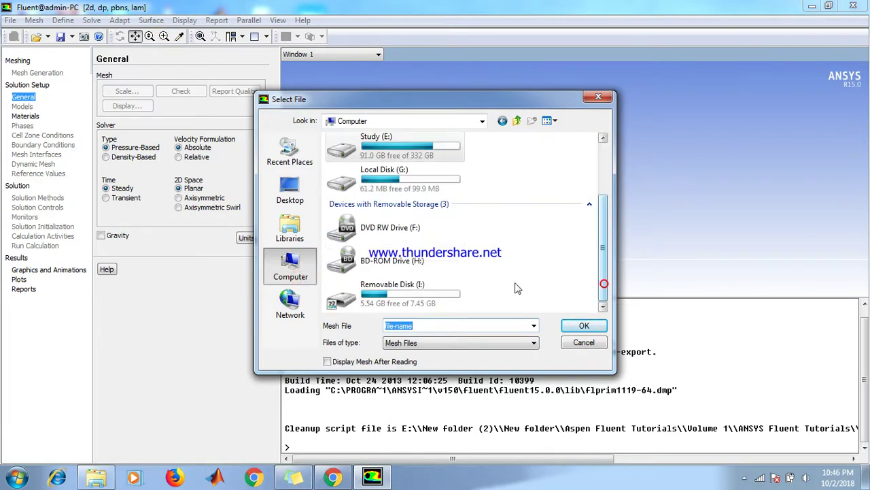
{"action": "double_click", "coordinate": [397, 289]}
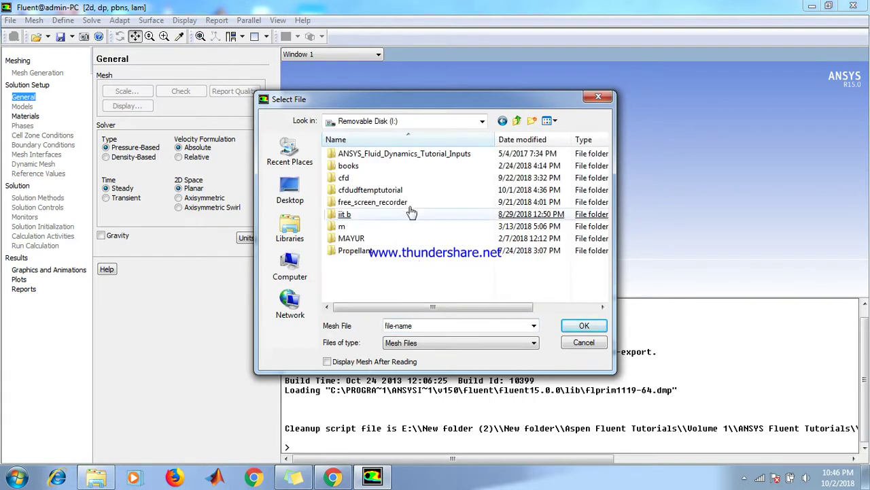
{"action": "double_click", "coordinate": [387, 190]}
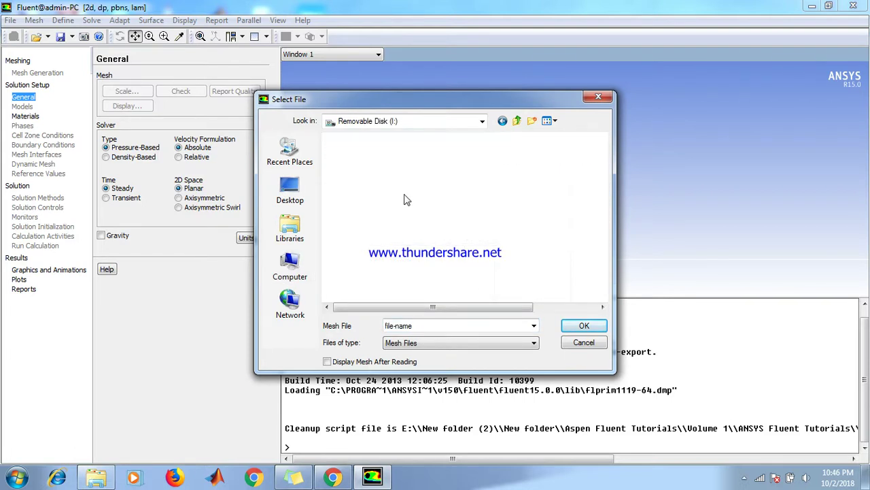
{"action": "left_click", "coordinate": [378, 158]}
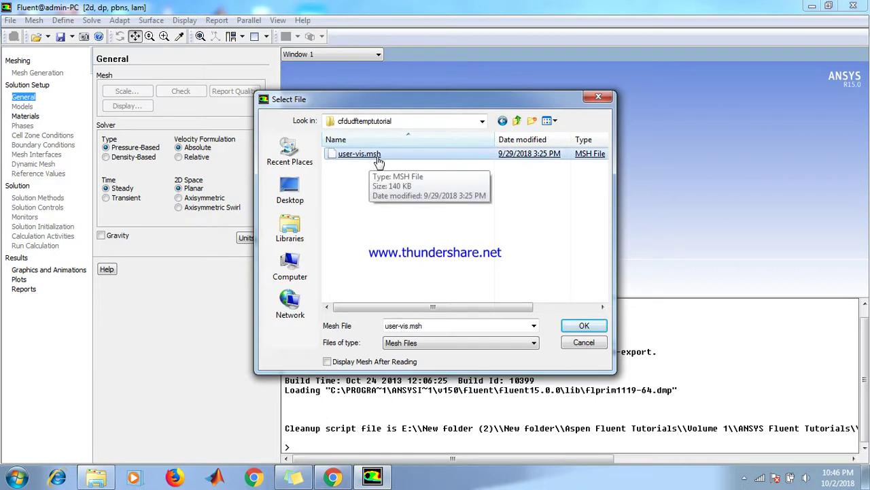
{"action": "double_click", "coordinate": [378, 157]}
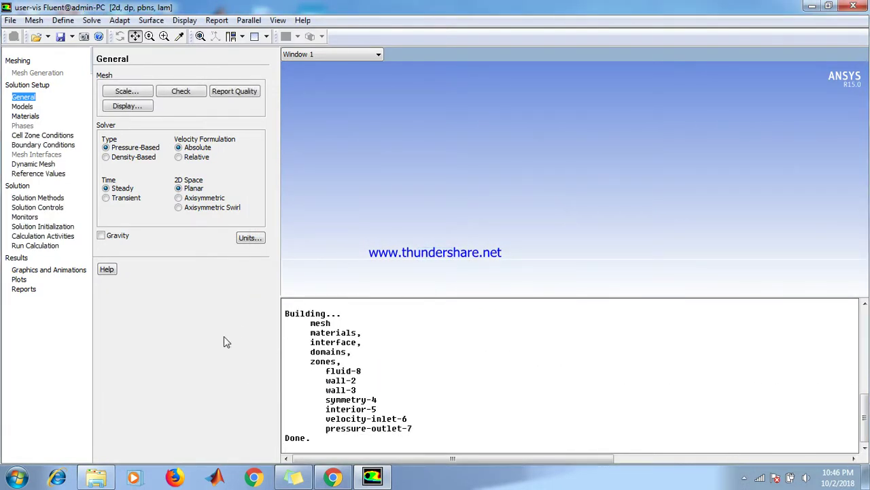
Display the mesh in the graphics window.
{"action": "left_click", "coordinate": [127, 108]}
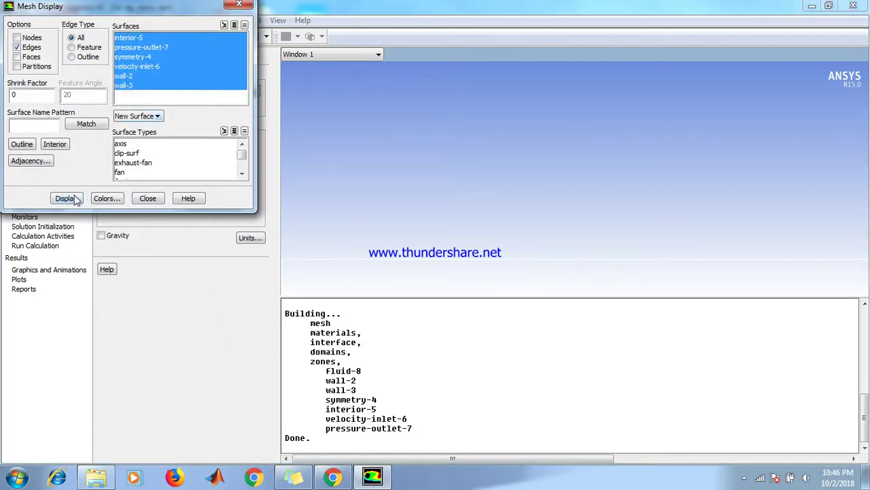
{"action": "left_click", "coordinate": [76, 198]}
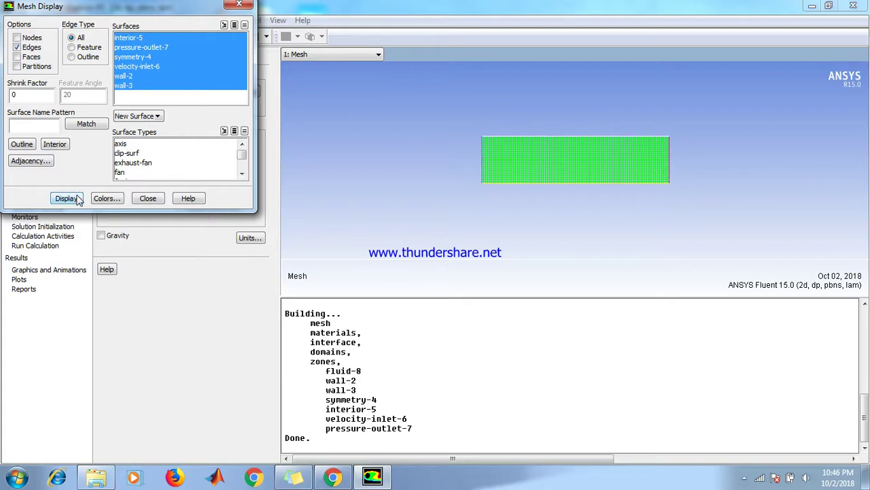
{"action": "left_click", "coordinate": [140, 200]}
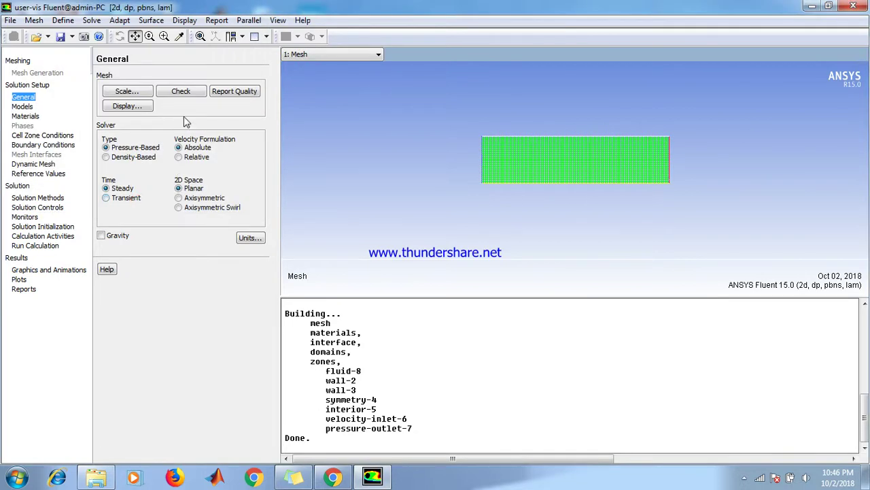
Check the mesh and report quality: orthogonal quality 1, max aspect ratio 1.41422.
{"action": "left_click", "coordinate": [175, 93]}
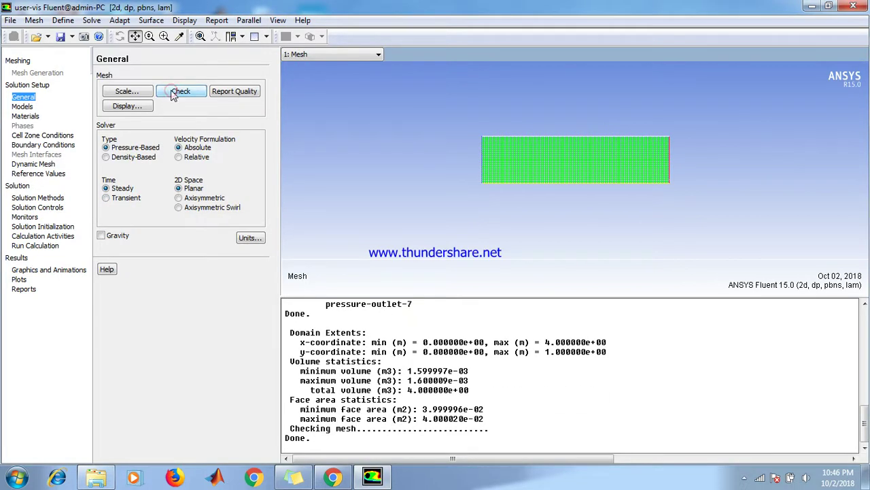
{"action": "left_click", "coordinate": [224, 94]}
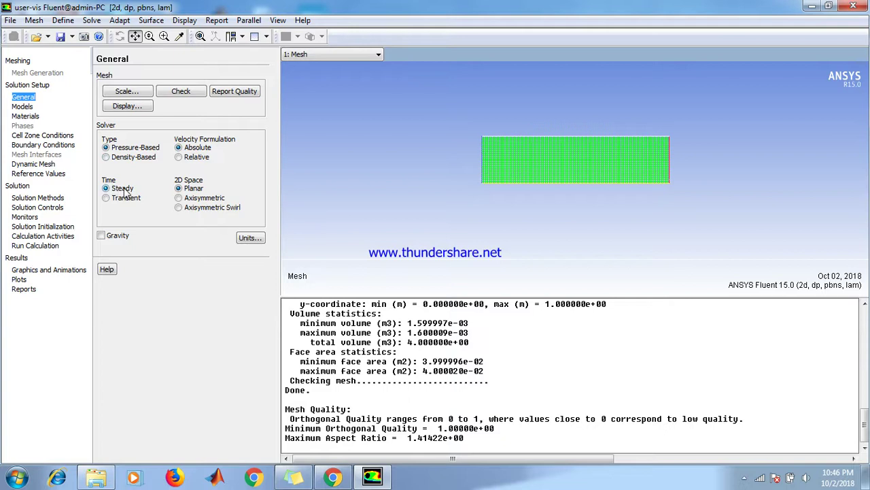
{"action": "left_click", "coordinate": [22, 107]}
Turn on the energy equation.
{"action": "left_click", "coordinate": [123, 95]}
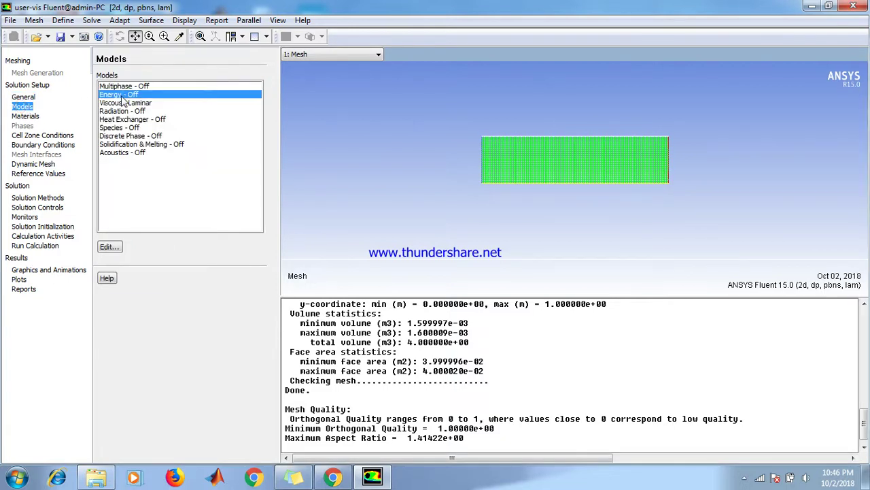
{"action": "double_click", "coordinate": [123, 99]}
{"action": "left_click", "coordinate": [79, 246]}
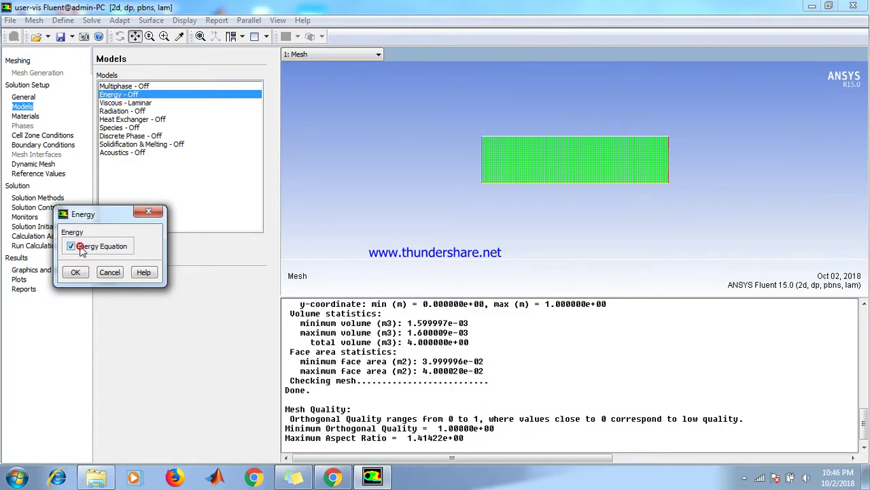
{"action": "left_click", "coordinate": [76, 272]}
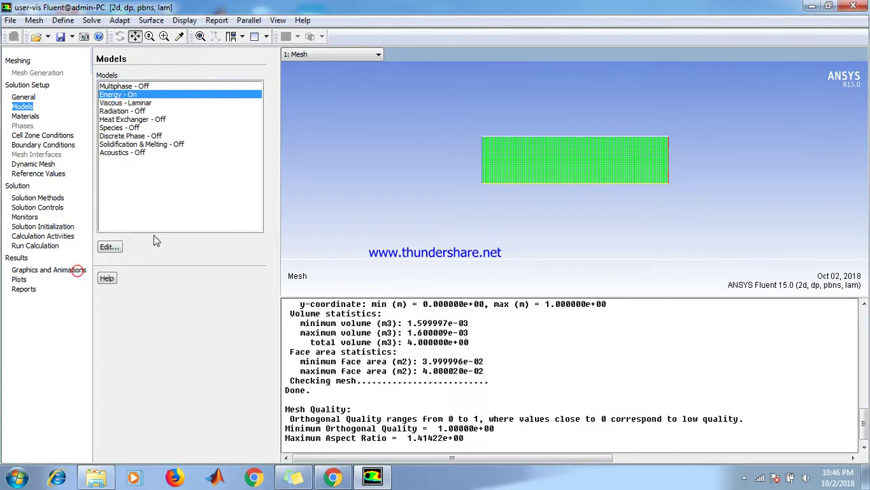
Replace air with liquid_metal: density 8000, Cp 680, thermal conductivity 30.
{"action": "left_click", "coordinate": [23, 117]}
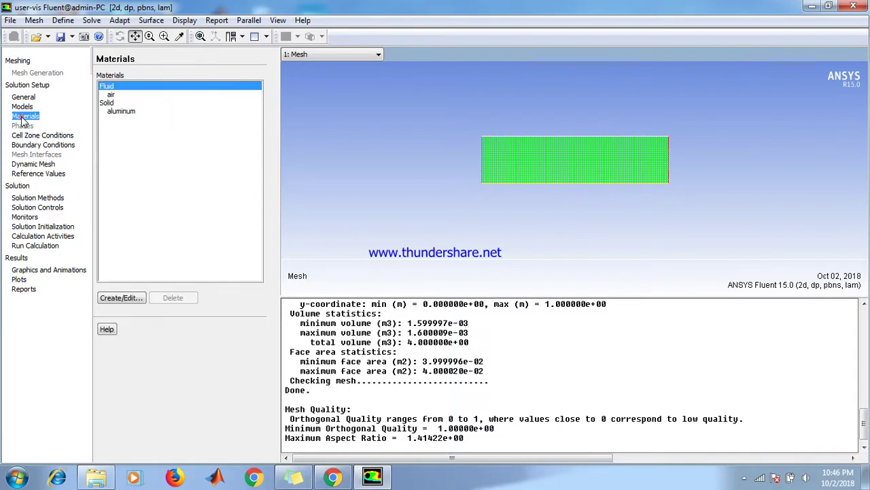
{"action": "left_click", "coordinate": [118, 300]}
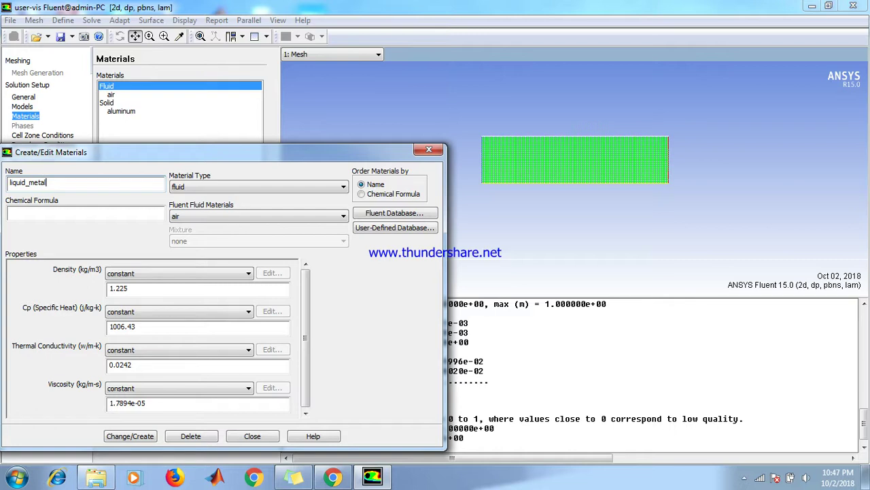
{"action": "key", "text": "Tab"}
{"action": "key", "text": "Tab"}
{"action": "key", "text": "Tab"}
{"action": "key", "text": "Tab"}
{"action": "key", "text": "Tab"}
{"action": "key", "text": "Tab"}
{"action": "key", "text": "Tab"}
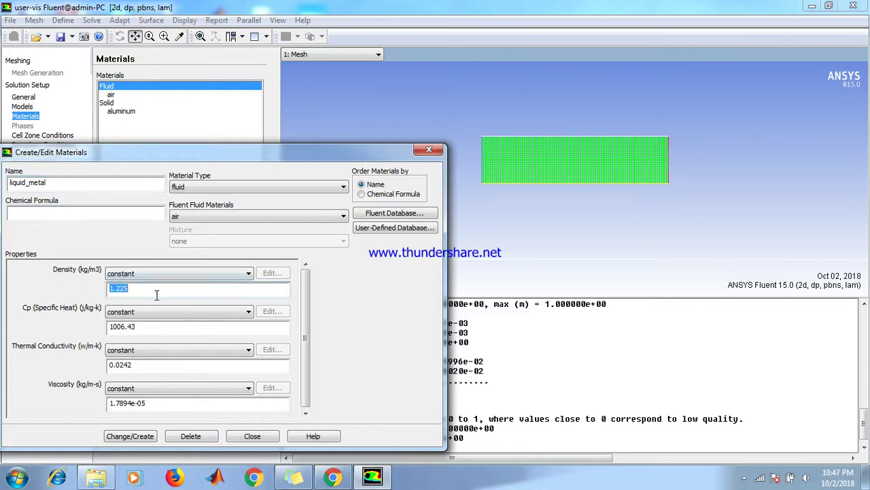
{"action": "type", "text": "8000"}
{"action": "key", "text": "Tab"}
{"action": "key", "text": "Tab"}
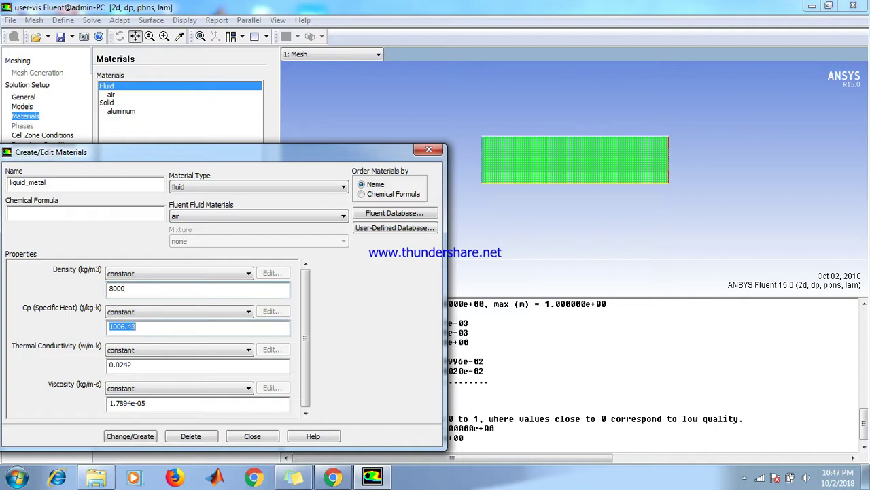
{"action": "type", "text": "68"}
{"action": "key", "text": "Tab"}
{"action": "key", "text": "Tab"}
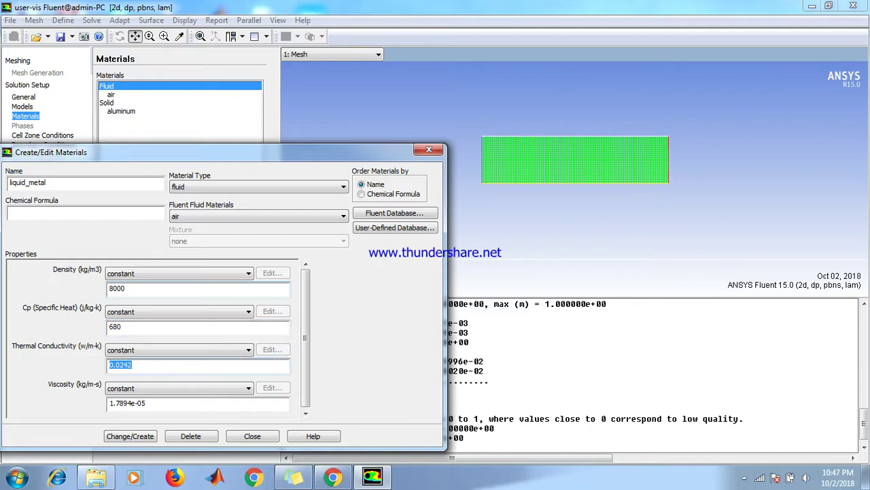
{"action": "type", "text": "30"}
{"action": "left_click", "coordinate": [130, 436]}
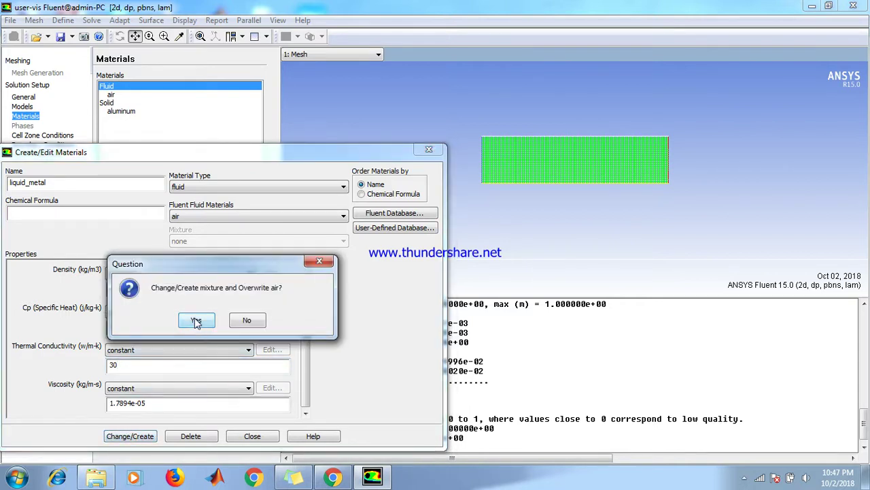
{"action": "left_click", "coordinate": [195, 321]}
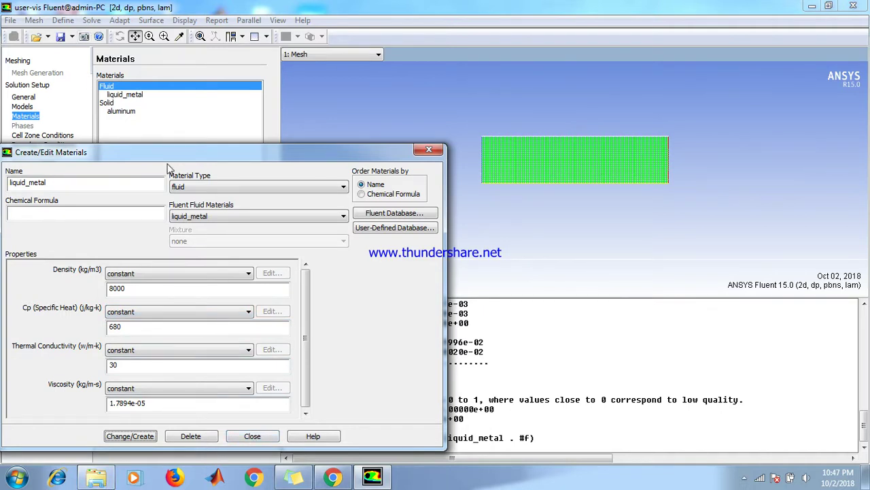
{"action": "left_click", "coordinate": [252, 435]}
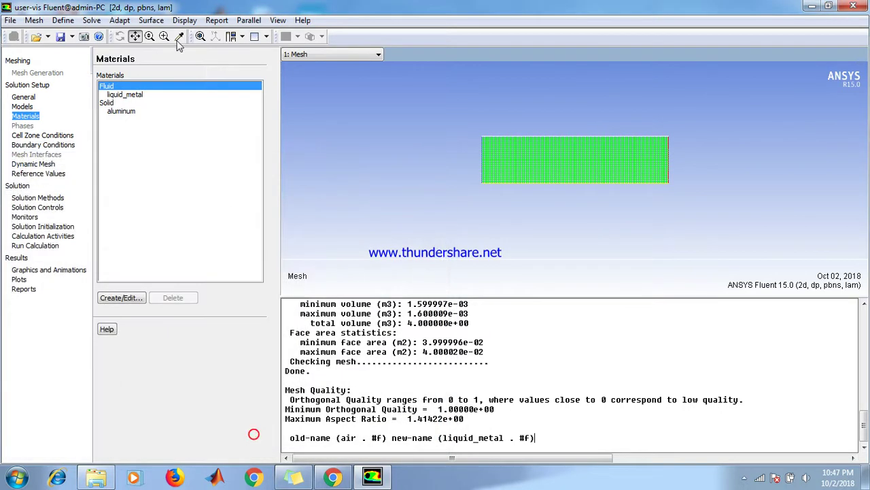
Select I:\cfdudftemptutorial\viscosity.c as the interpreted UDF source file.
{"action": "left_click", "coordinate": [64, 20]}
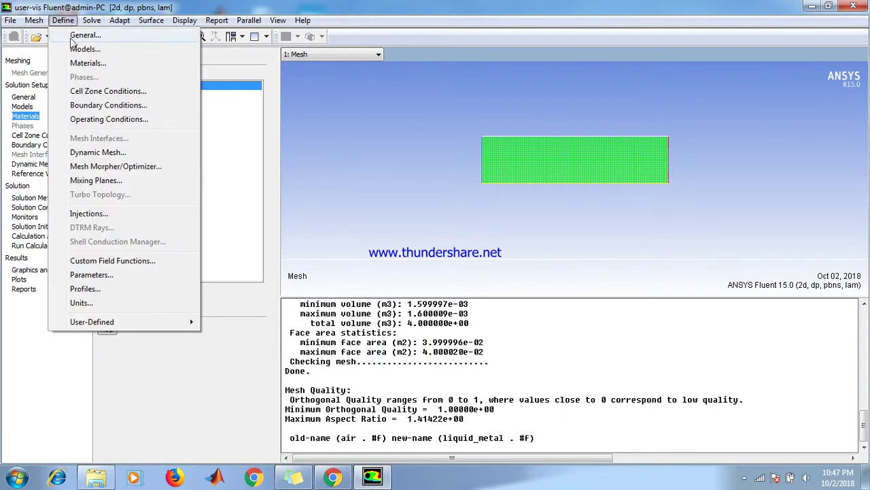
{"action": "mouse_move", "coordinate": [193, 326]}
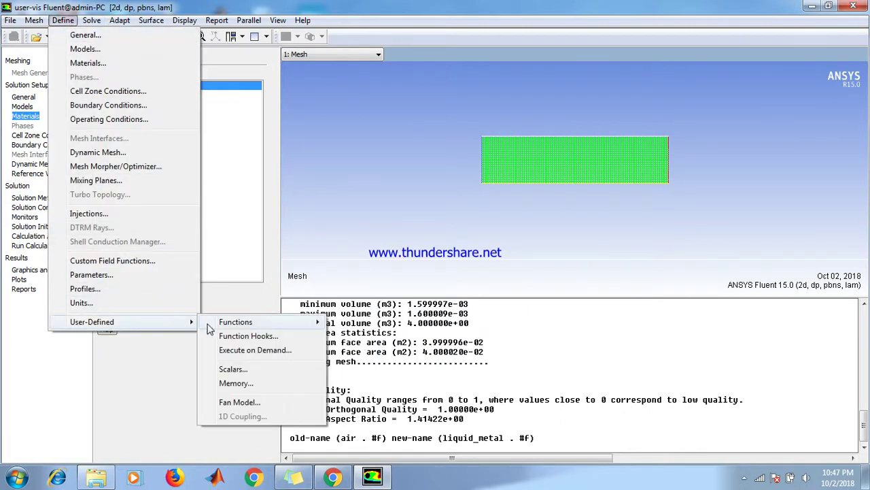
{"action": "mouse_move", "coordinate": [268, 327]}
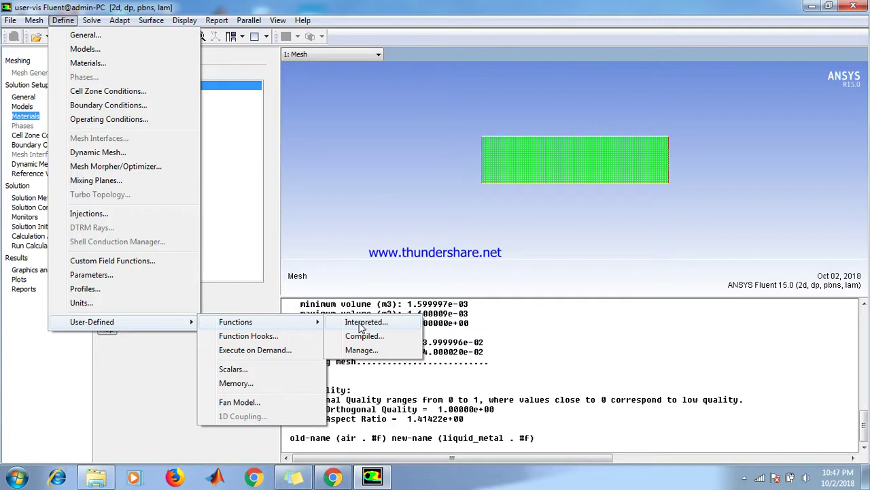
{"action": "left_click", "coordinate": [365, 324]}
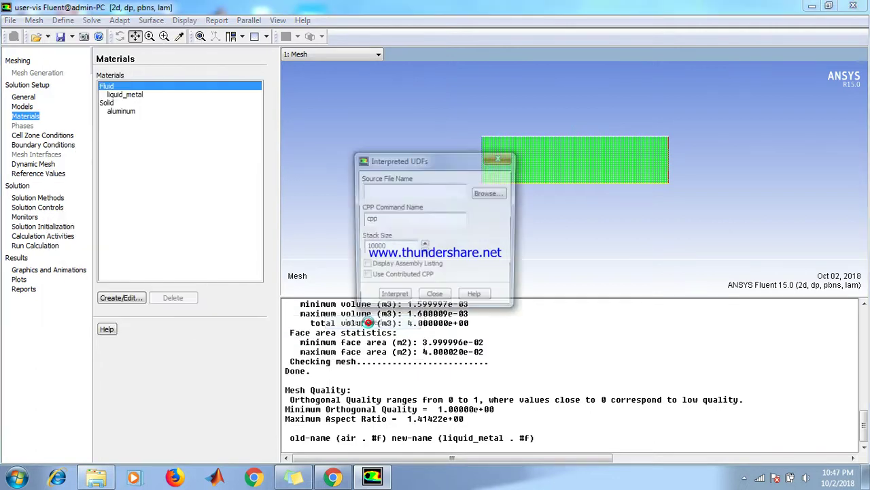
{"action": "left_click", "coordinate": [490, 194]}
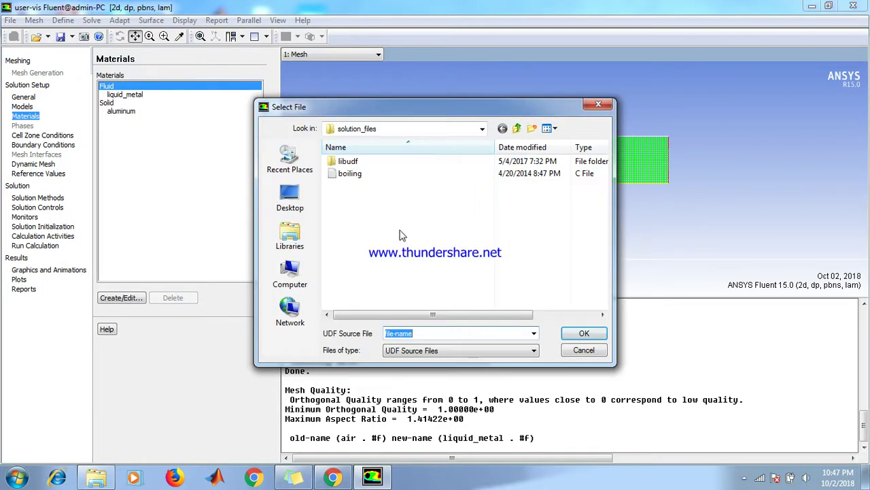
{"action": "left_click", "coordinate": [293, 278]}
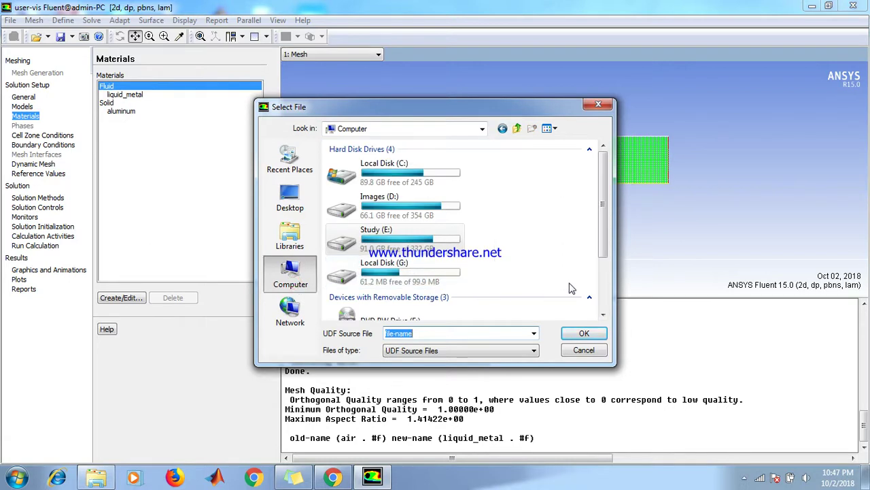
{"action": "left_click", "coordinate": [604, 302]}
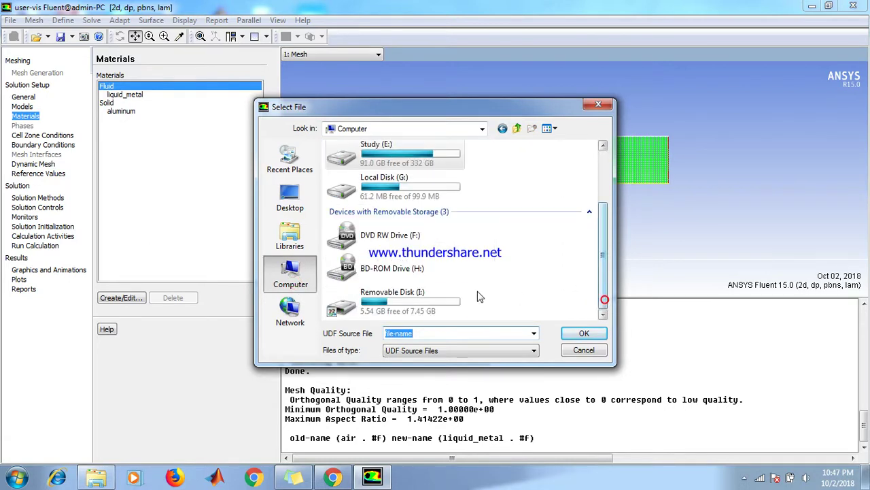
{"action": "left_click", "coordinate": [416, 298]}
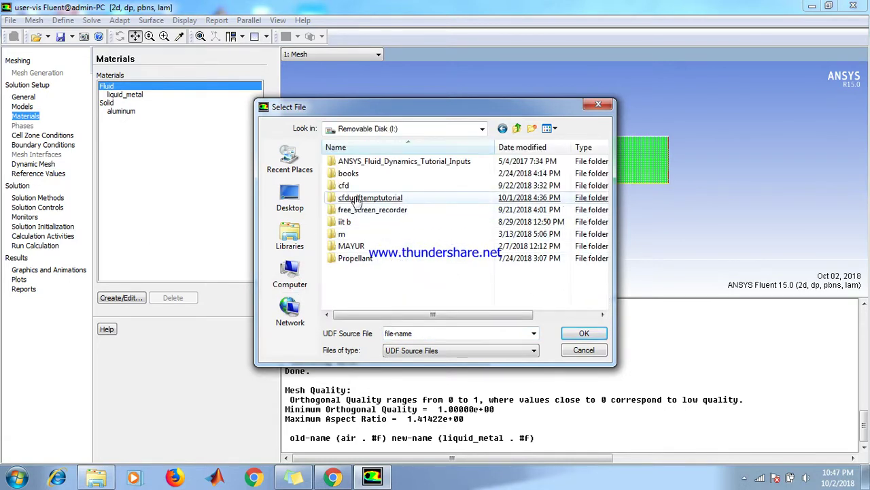
{"action": "double_click", "coordinate": [367, 196]}
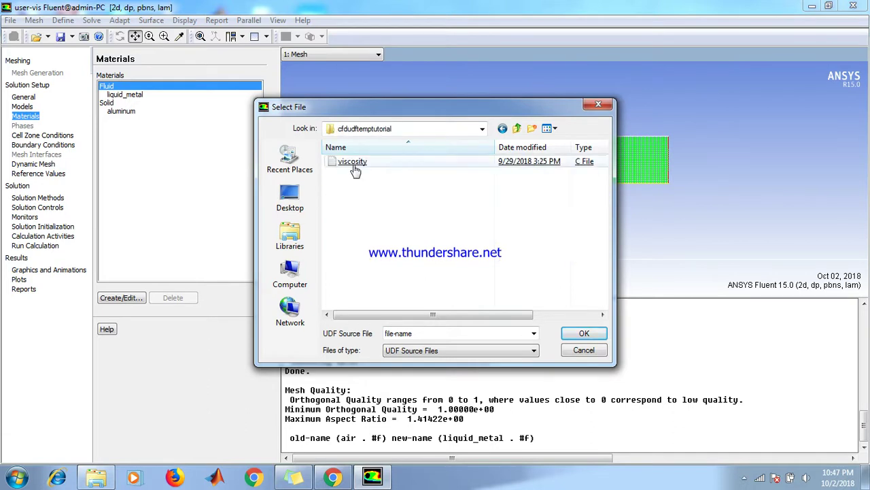
{"action": "left_click", "coordinate": [379, 170]}
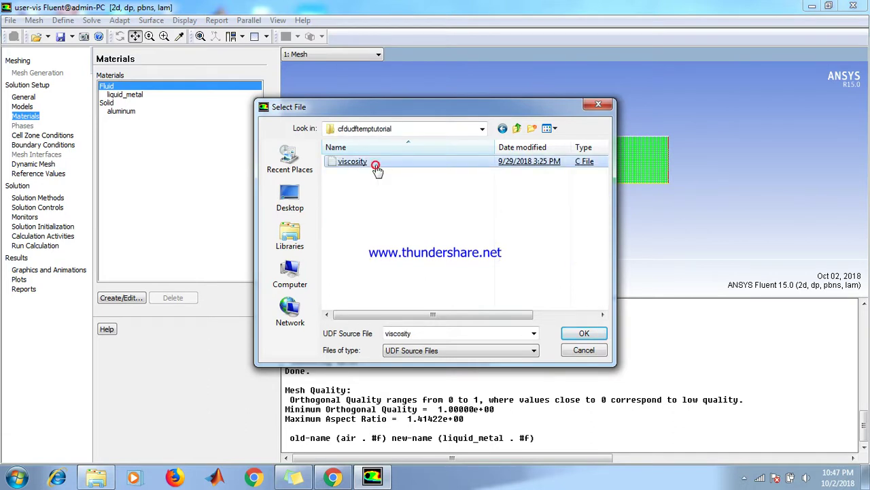
{"action": "double_click", "coordinate": [376, 166]}
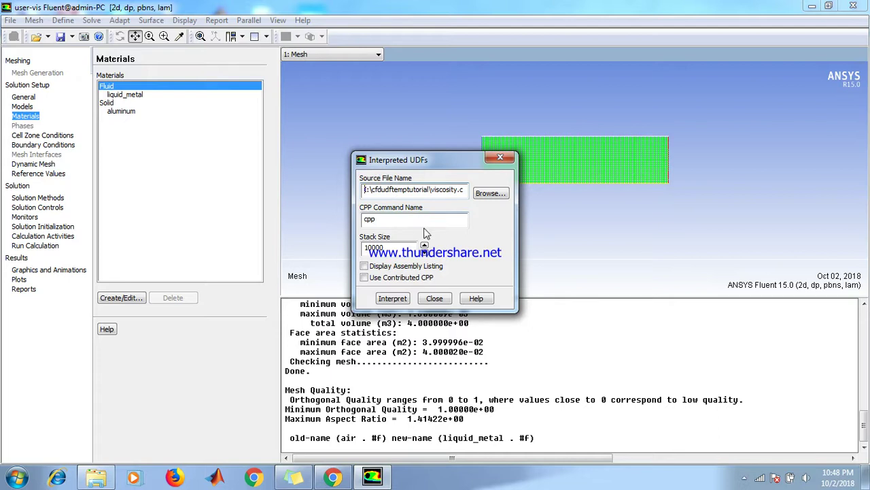
Interpret viscosity.c, check the console output, and close the Interpreted UDFs dialog.
{"action": "left_click", "coordinate": [398, 300]}
{"action": "left_click", "coordinate": [392, 299]}
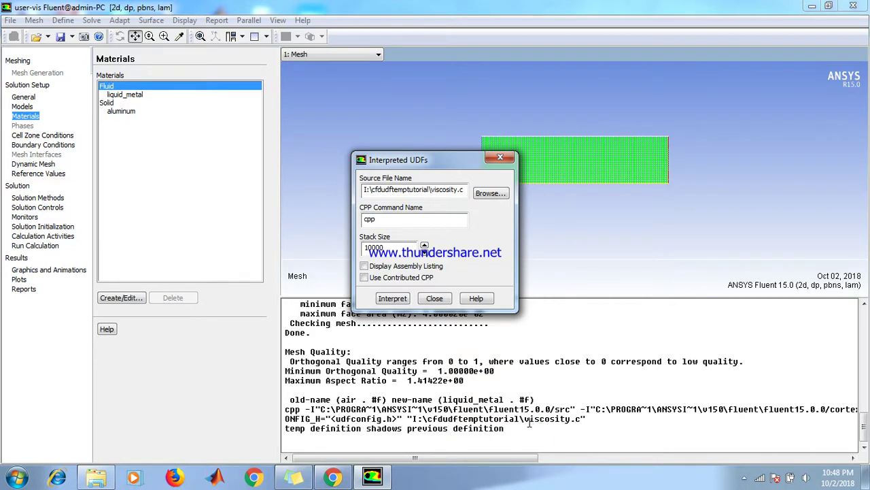
{"action": "left_click_drag", "start_coordinate": [525, 422], "coordinate": [581, 421]}
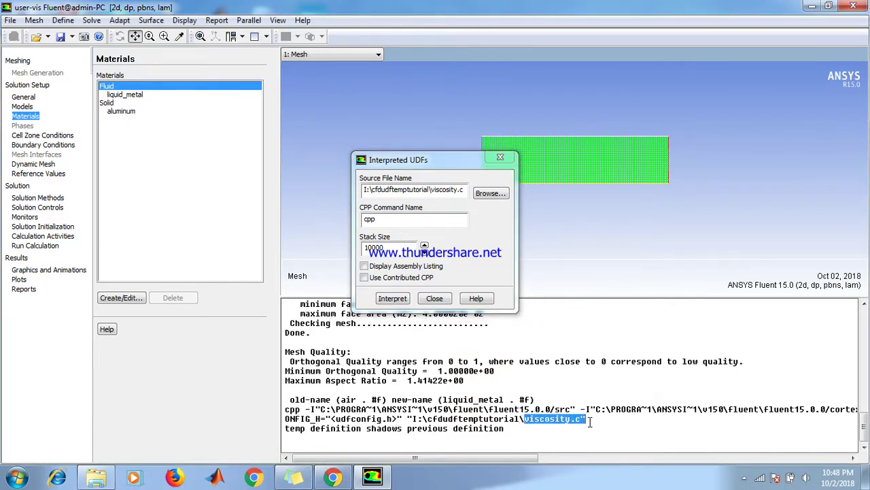
{"action": "left_click", "coordinate": [434, 299]}
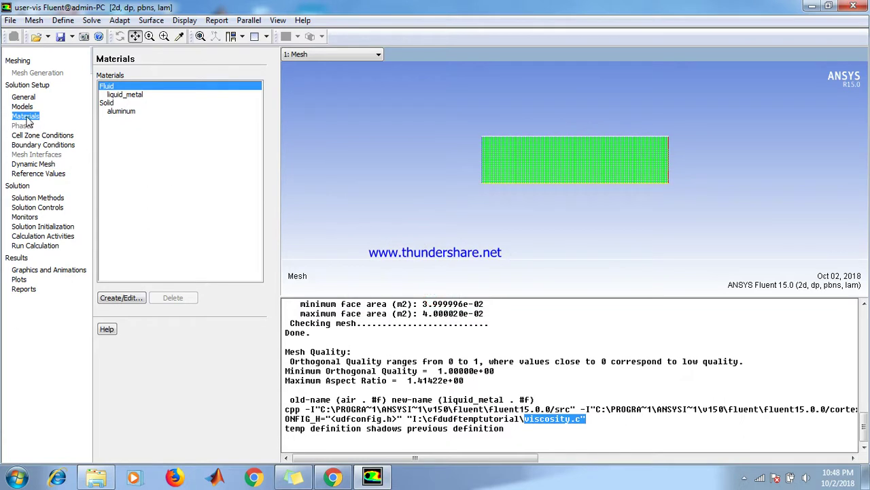
Set liquid_metal's viscosity to user-defined using the user_vis function.
{"action": "left_click", "coordinate": [127, 297]}
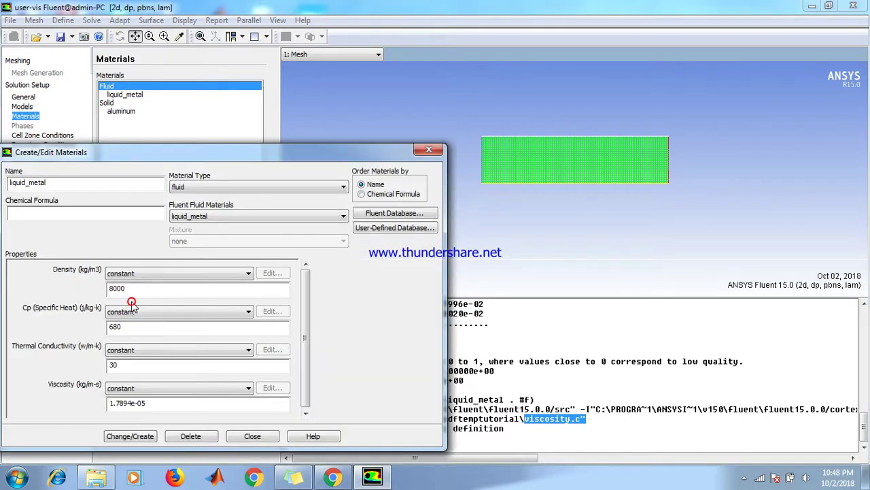
{"action": "left_click", "coordinate": [139, 390]}
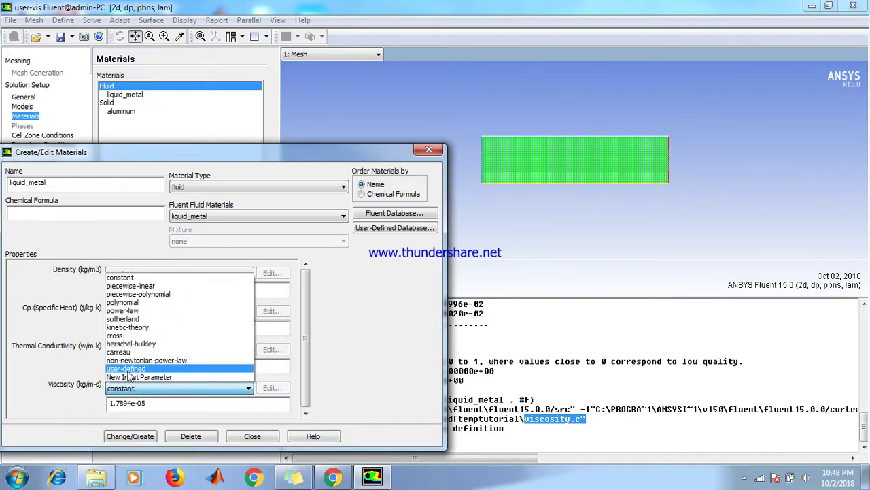
{"action": "left_click", "coordinate": [124, 368]}
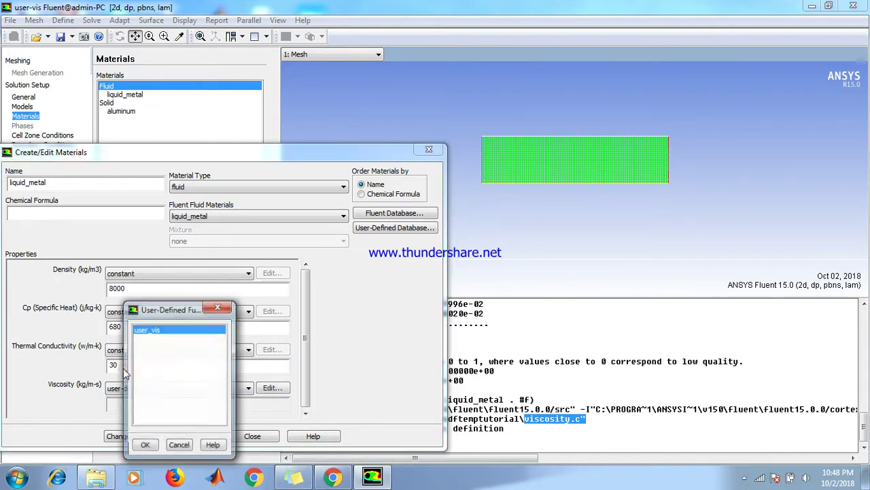
{"action": "left_click", "coordinate": [144, 446]}
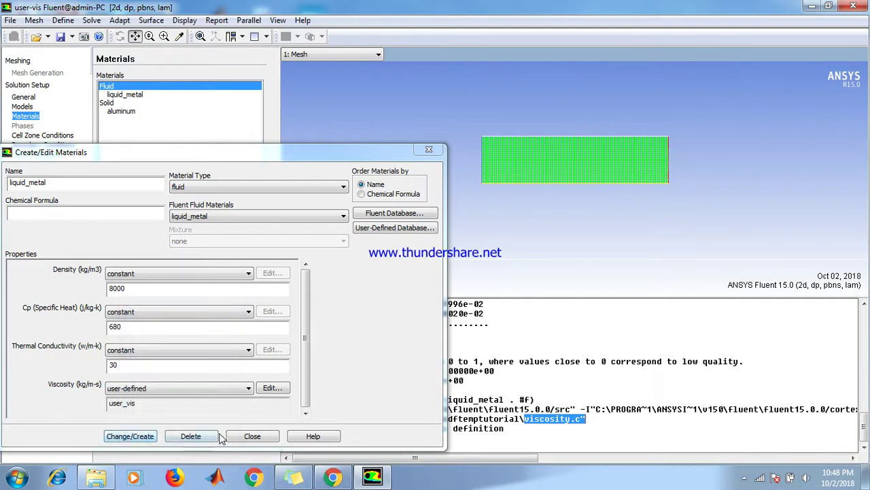
{"action": "left_click", "coordinate": [251, 436]}
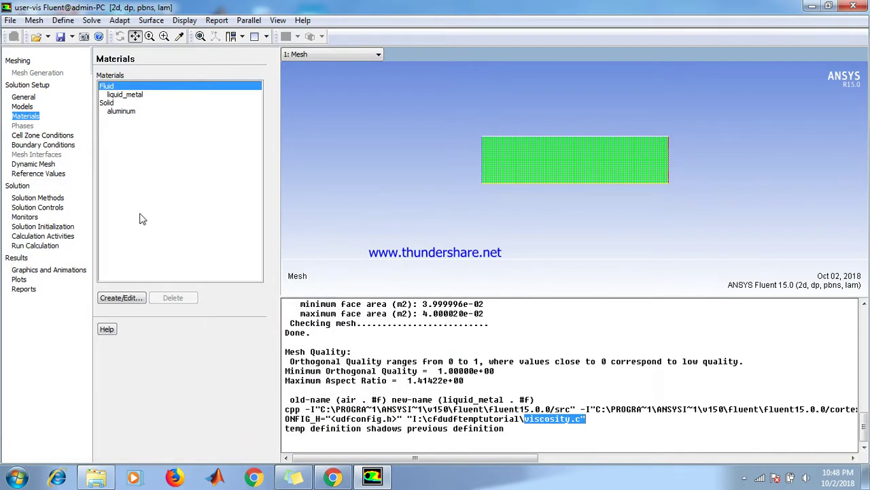
{"action": "left_click", "coordinate": [39, 136]}
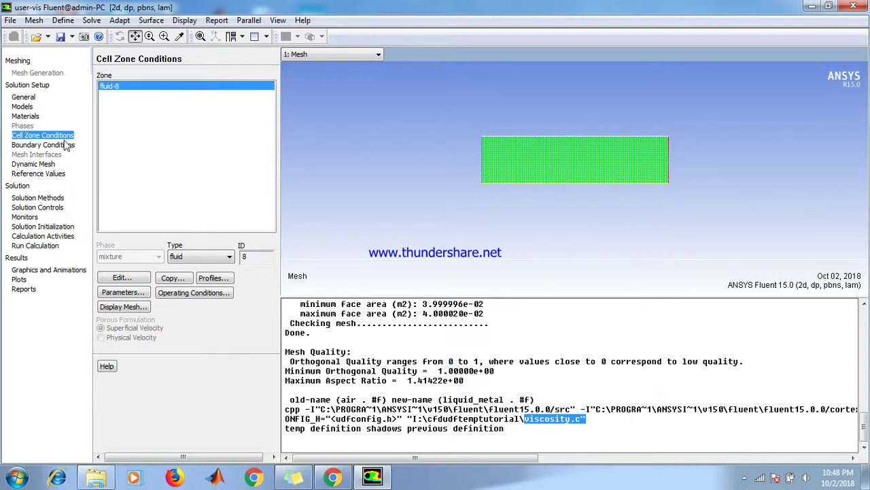
Give wall-2 a fixed-temperature thermal condition.
{"action": "left_click", "coordinate": [41, 145]}
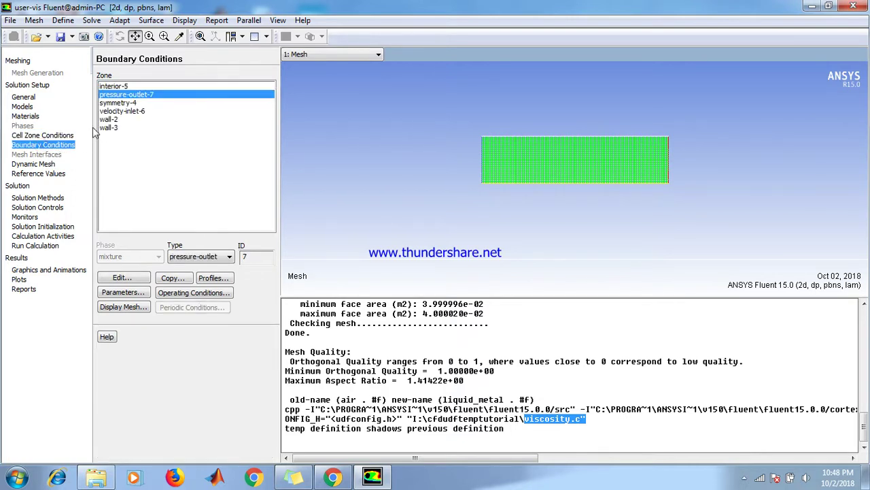
{"action": "left_click", "coordinate": [114, 121]}
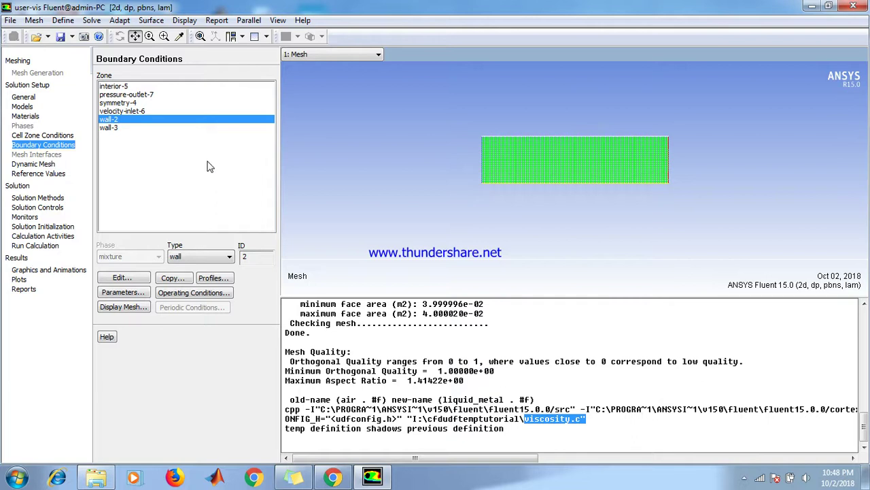
{"action": "left_click", "coordinate": [121, 279]}
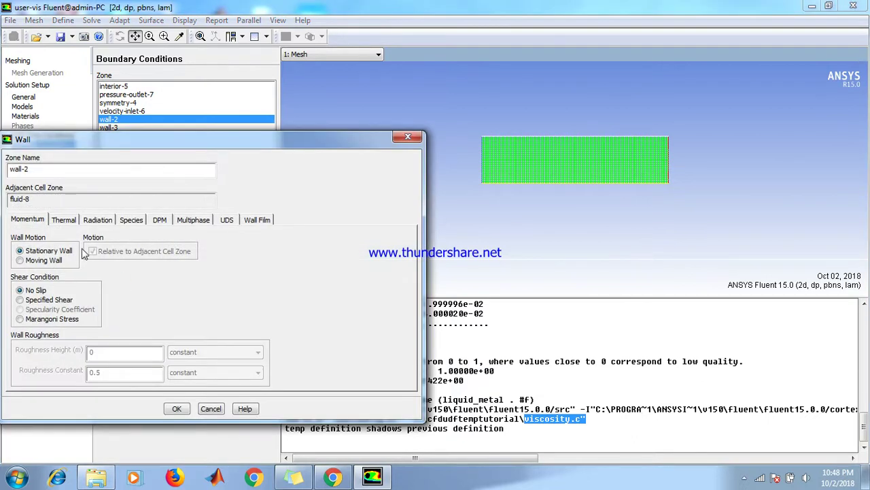
{"action": "left_click", "coordinate": [62, 221]}
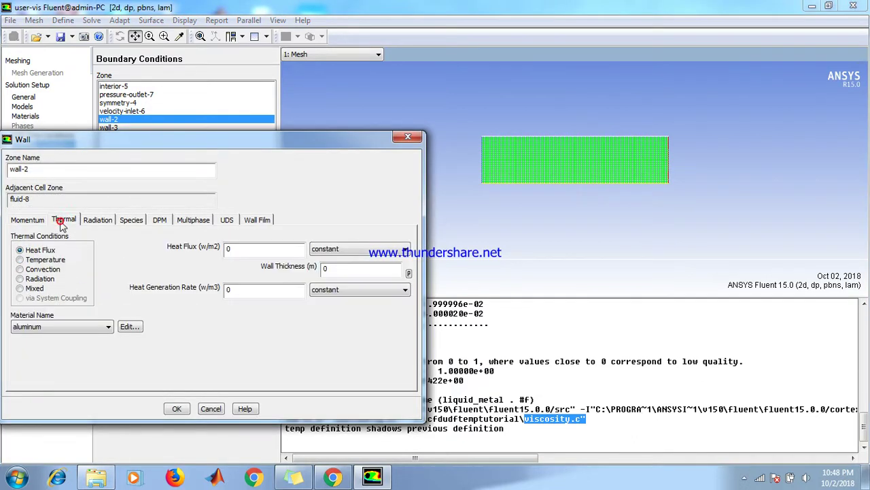
{"action": "left_click", "coordinate": [43, 259]}
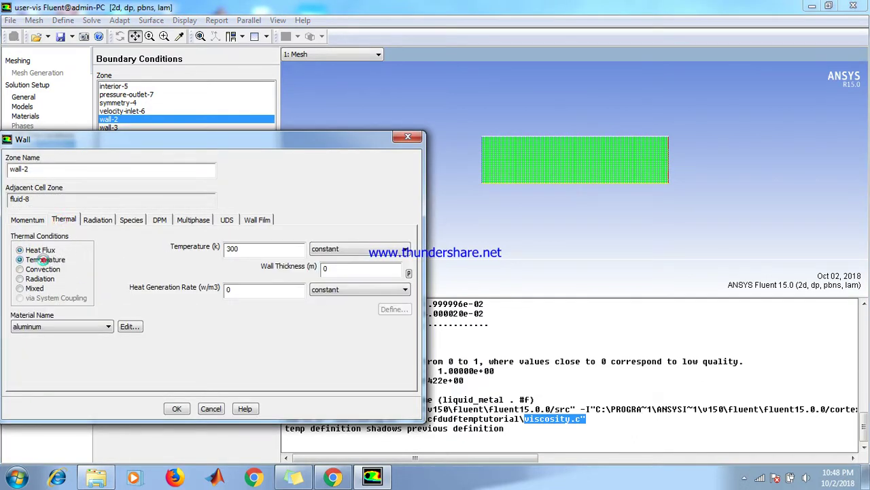
{"action": "left_click", "coordinate": [246, 249]}
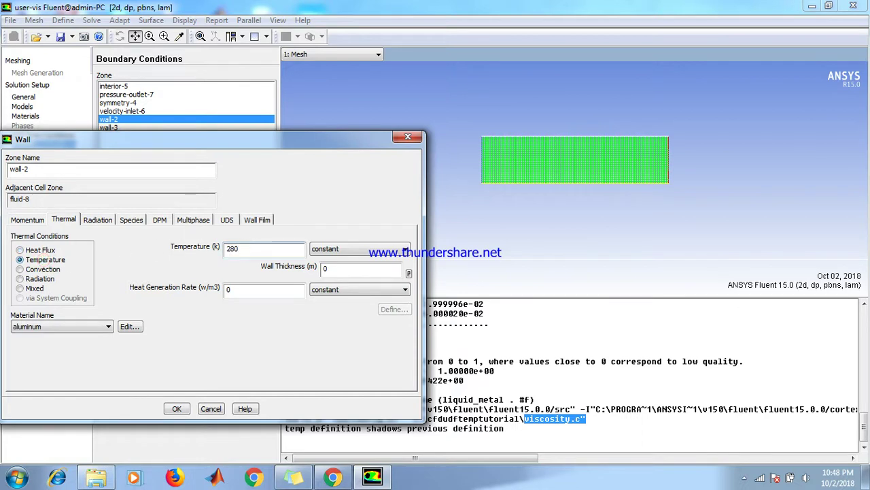
{"action": "left_click", "coordinate": [176, 409]}
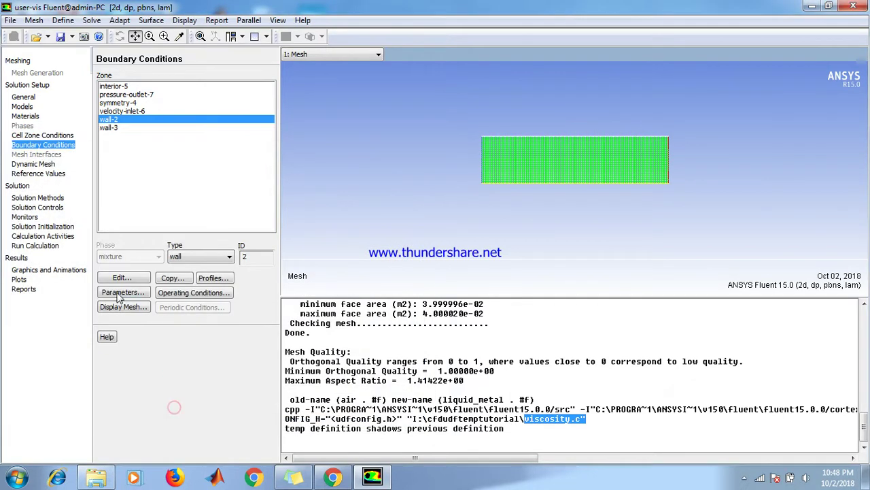
Give wall-3 a fixed wall temperature of 290 K.
{"action": "left_click", "coordinate": [110, 129]}
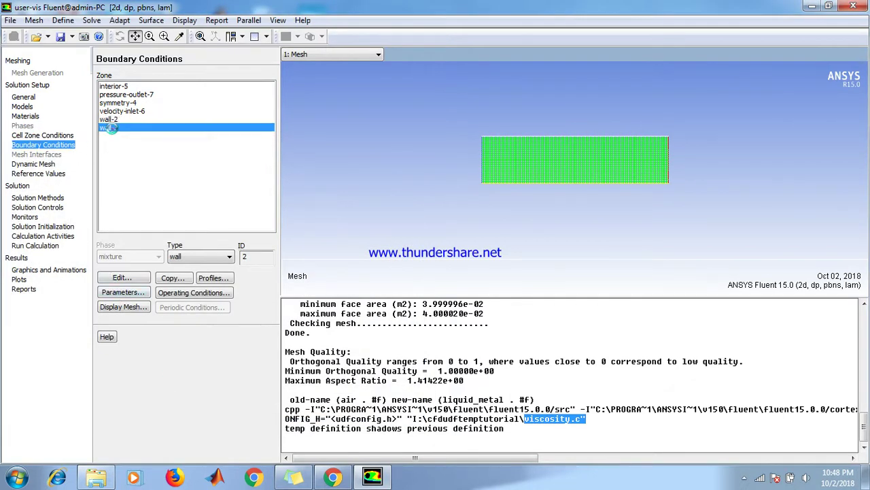
{"action": "left_click", "coordinate": [125, 280]}
{"action": "left_click", "coordinate": [64, 222]}
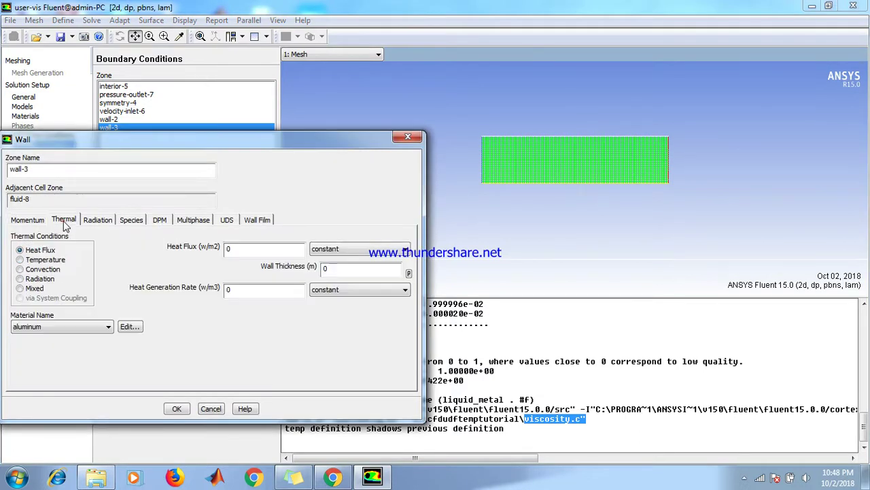
{"action": "left_click", "coordinate": [48, 261]}
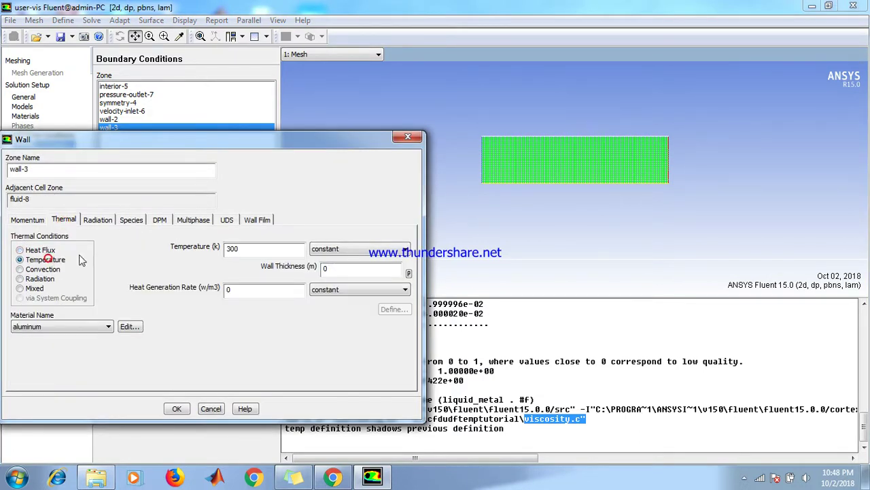
{"action": "key", "text": "BackSpace"}
{"action": "key", "text": "BackSpace"}
{"action": "left_click", "coordinate": [178, 408]}
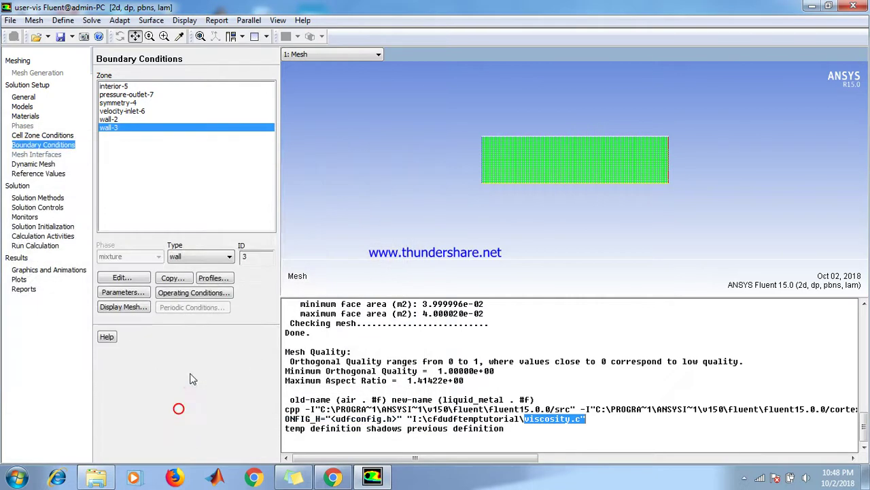
{"action": "left_click", "coordinate": [128, 112]}
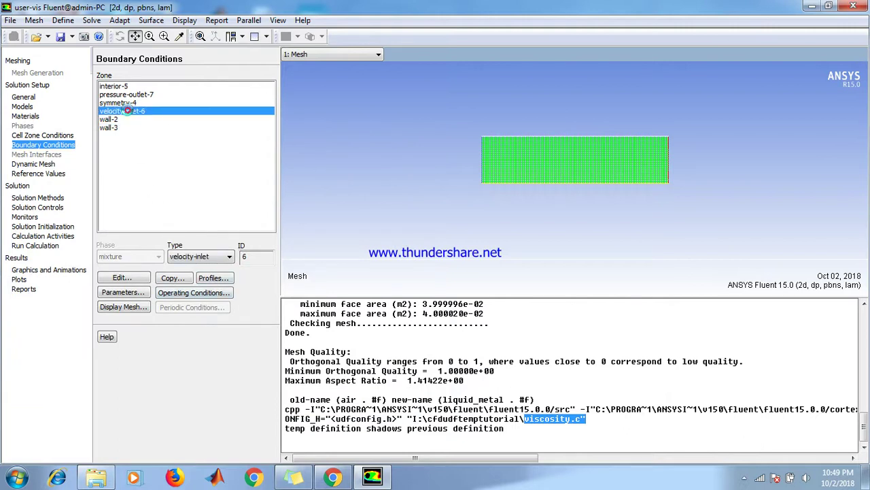
Set velocity-inlet-6 to components with X-velocity 0.001 m/s and temperature 290 K.
{"action": "left_click", "coordinate": [110, 280]}
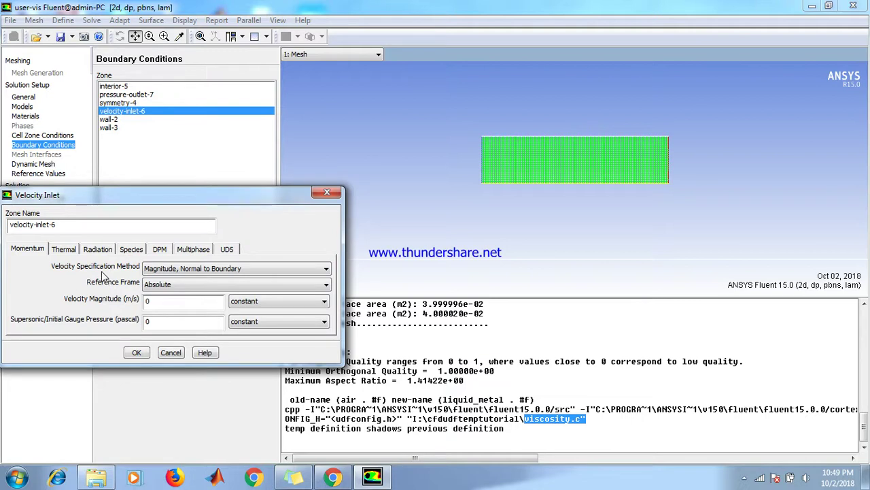
{"action": "left_click", "coordinate": [155, 269]}
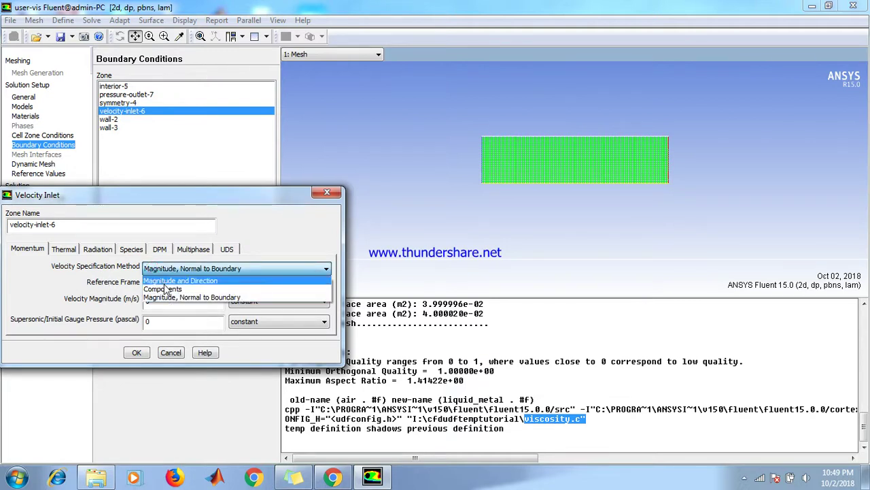
{"action": "left_click", "coordinate": [170, 289]}
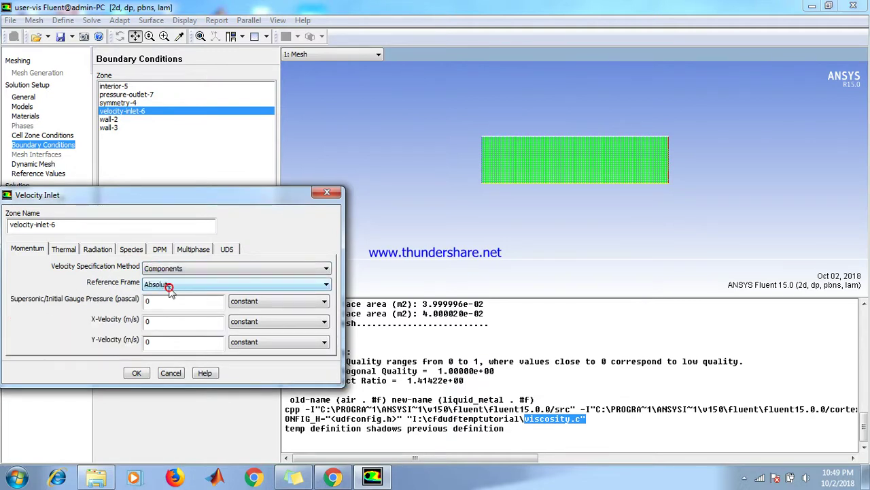
{"action": "left_click", "coordinate": [159, 324]}
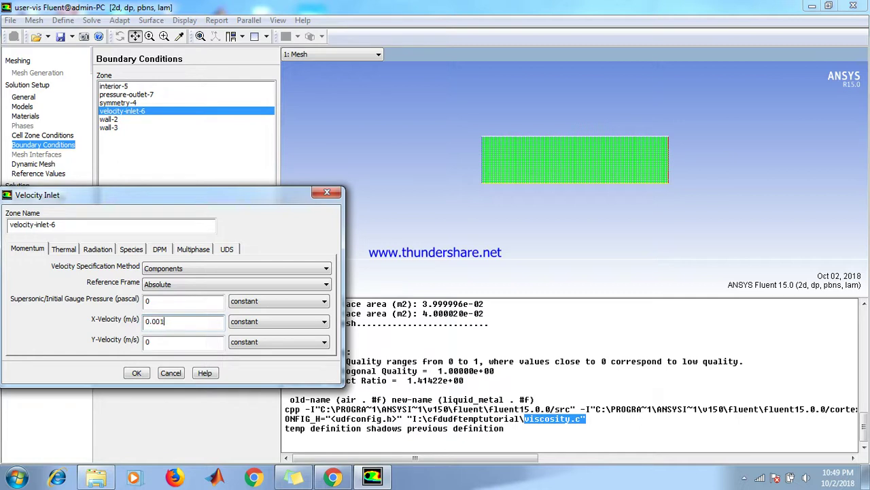
{"action": "left_click", "coordinate": [64, 249]}
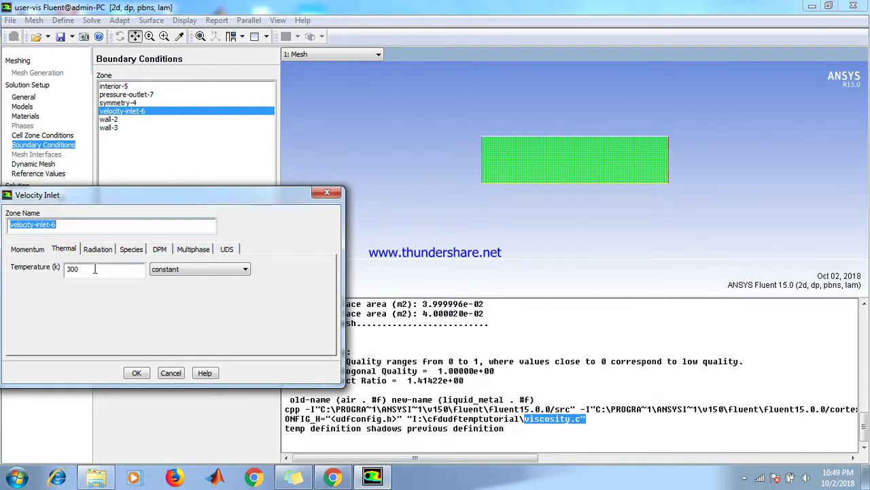
{"action": "left_click", "coordinate": [81, 269]}
{"action": "key", "text": "BackSpace"}
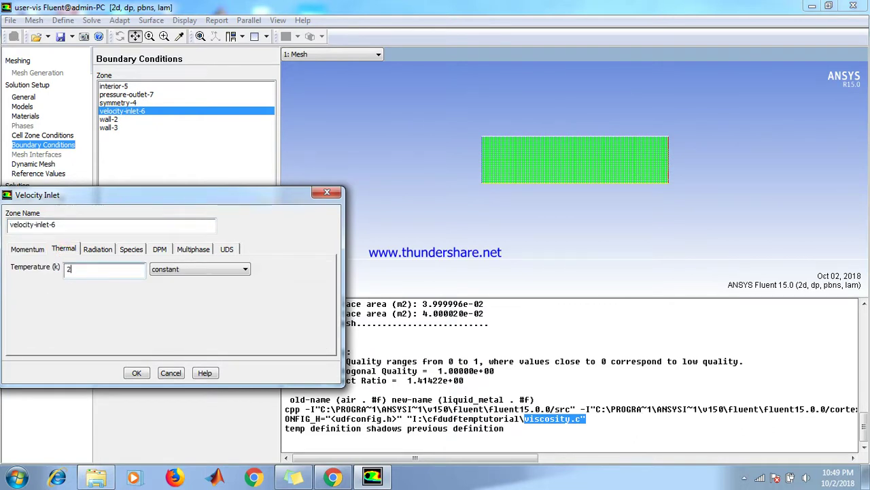
{"action": "left_click", "coordinate": [136, 373]}
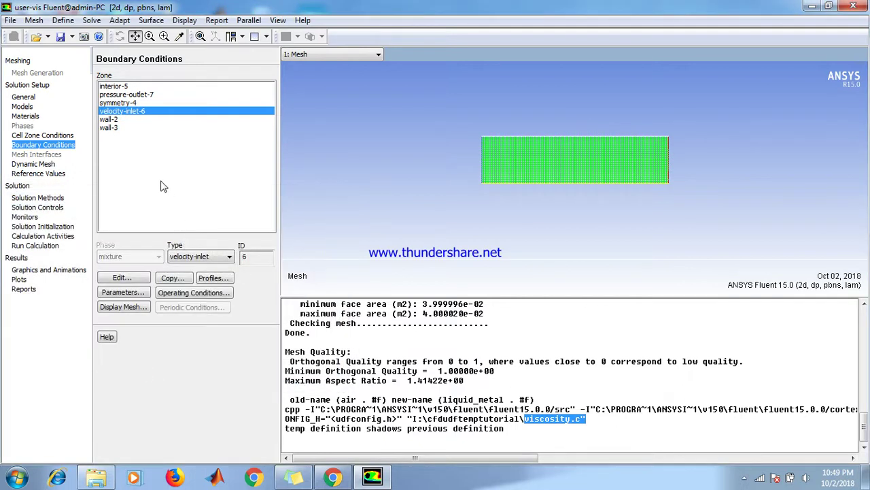
Set pressure-outlet-7's backflow total temperature to 290 K and apply the outlet settings.
{"action": "left_click", "coordinate": [129, 94]}
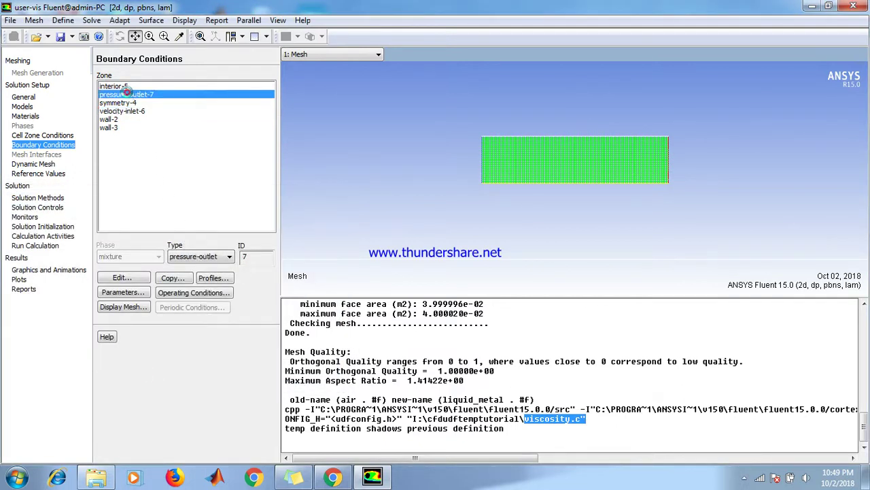
{"action": "left_click", "coordinate": [122, 277]}
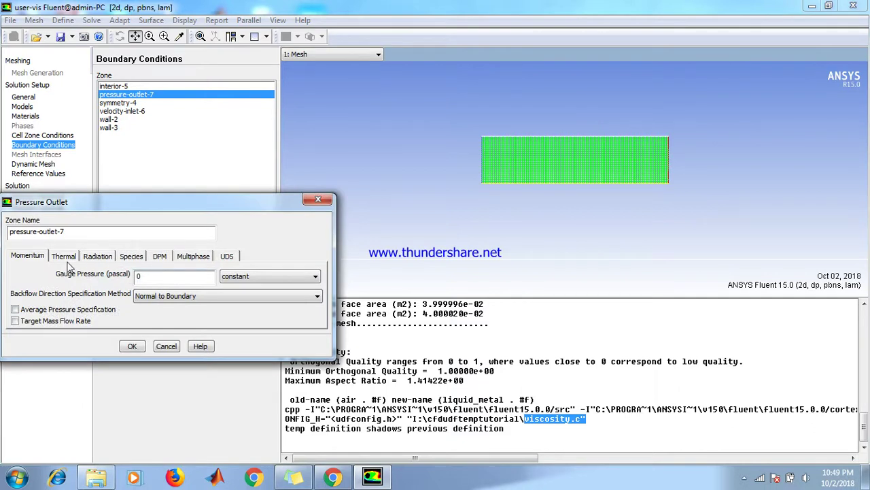
{"action": "left_click", "coordinate": [64, 256]}
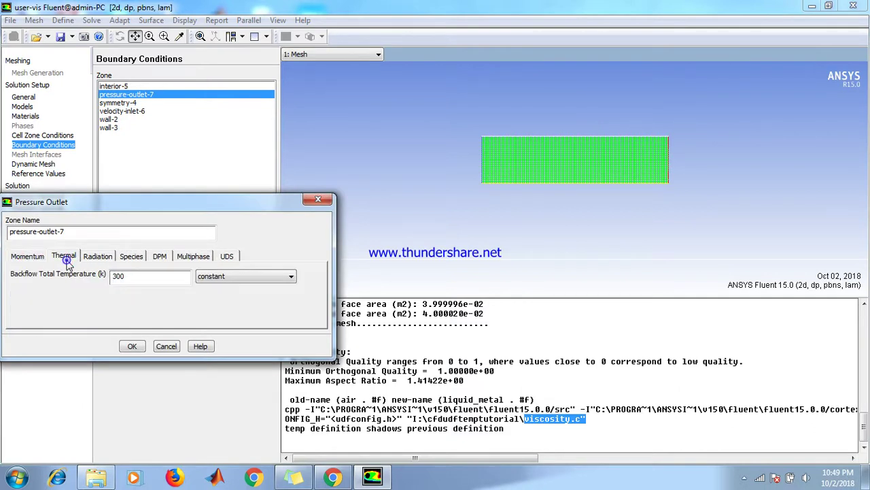
{"action": "left_click", "coordinate": [146, 279]}
{"action": "key", "text": "BackSpace"}
{"action": "key", "text": "BackSpace"}
{"action": "key", "text": "BackSpace"}
{"action": "left_click", "coordinate": [133, 346]}
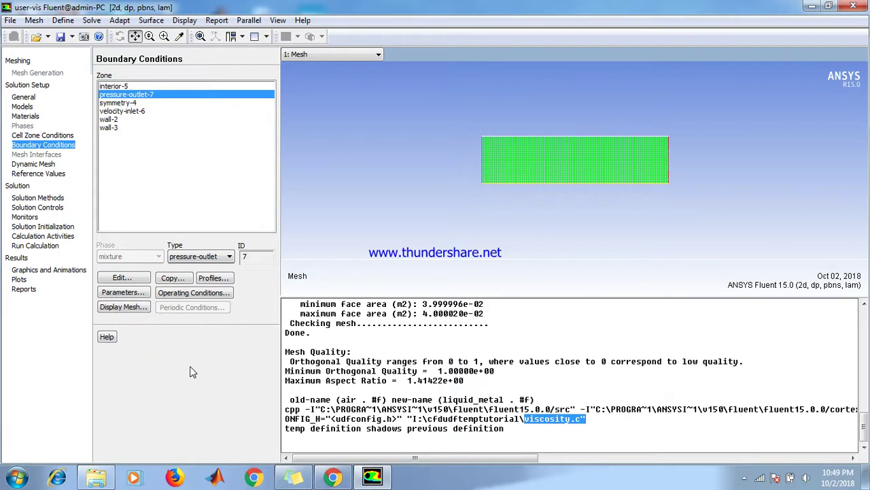
{"action": "left_click", "coordinate": [349, 349]}
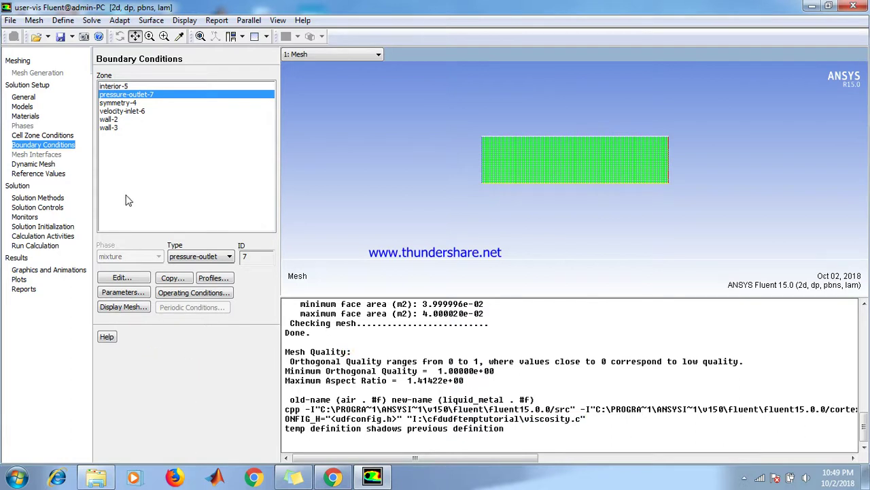
Hybrid-initialize the flow and run 200 iterations, converging at iteration 173.
{"action": "left_click", "coordinate": [30, 227]}
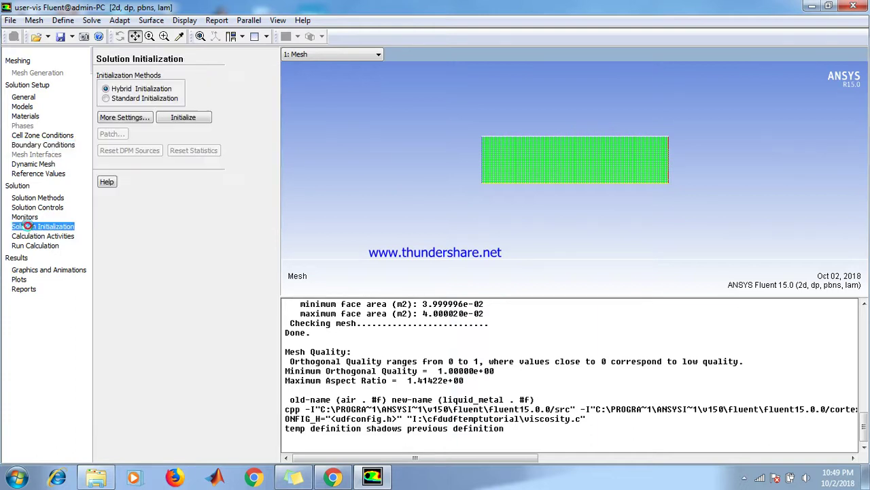
{"action": "left_click", "coordinate": [184, 119]}
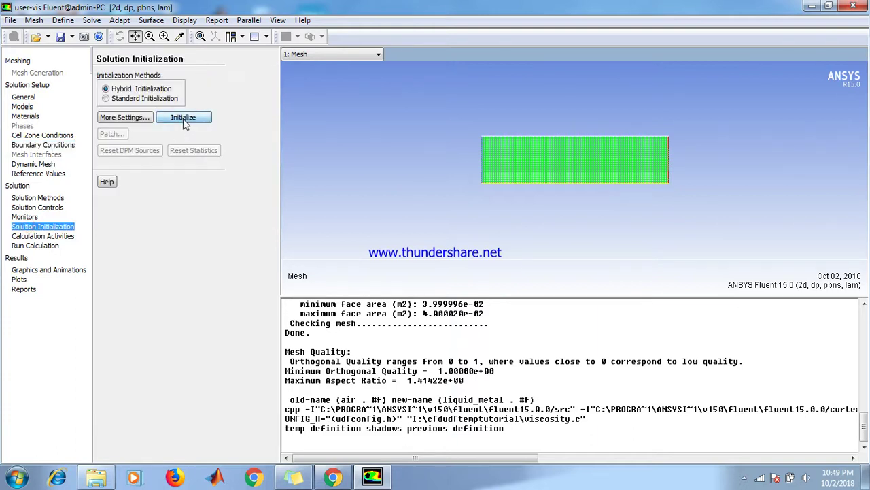
{"action": "left_click", "coordinate": [47, 236]}
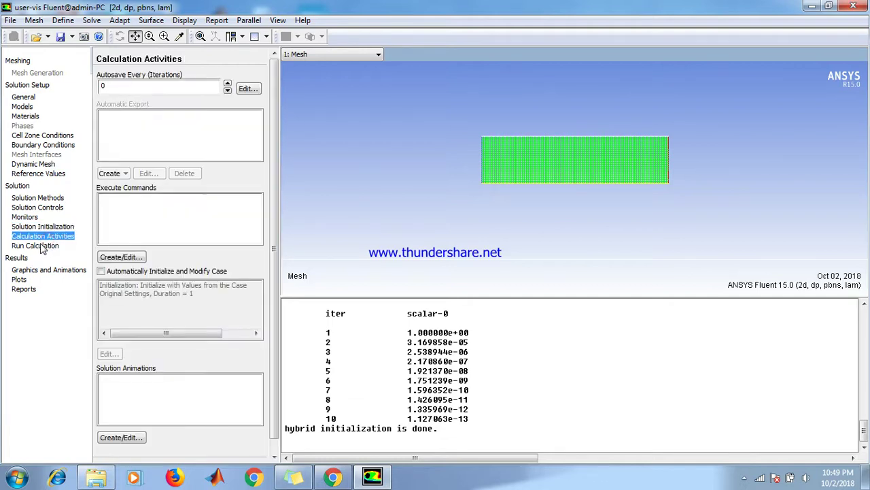
{"action": "left_click", "coordinate": [38, 245]}
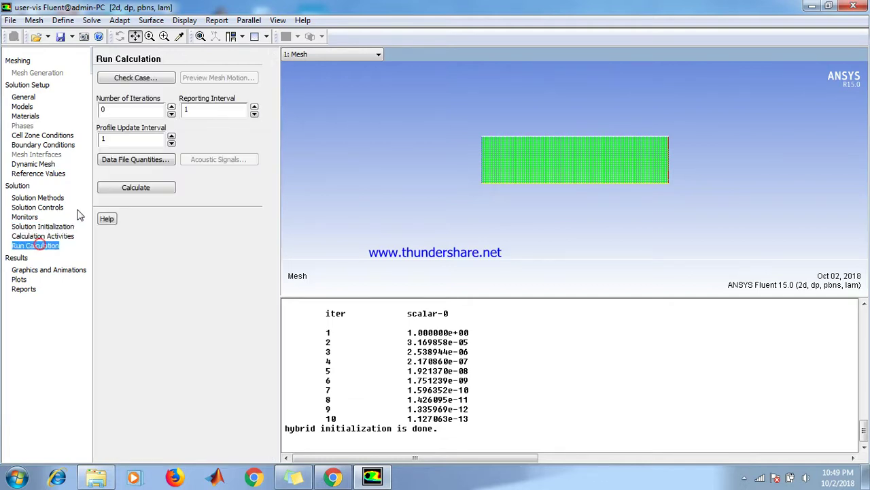
{"action": "left_click", "coordinate": [112, 110]}
{"action": "key", "text": "BackSpace"}
{"action": "left_click", "coordinate": [151, 188]}
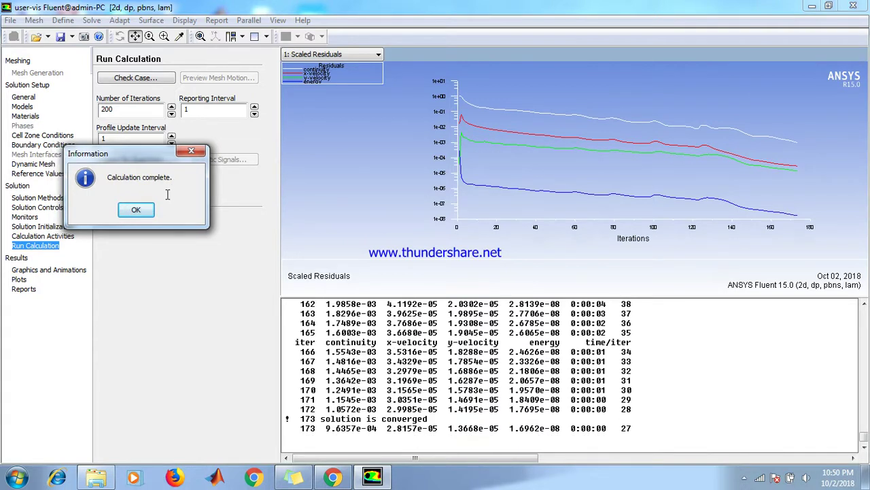
{"action": "left_click", "coordinate": [143, 209]}
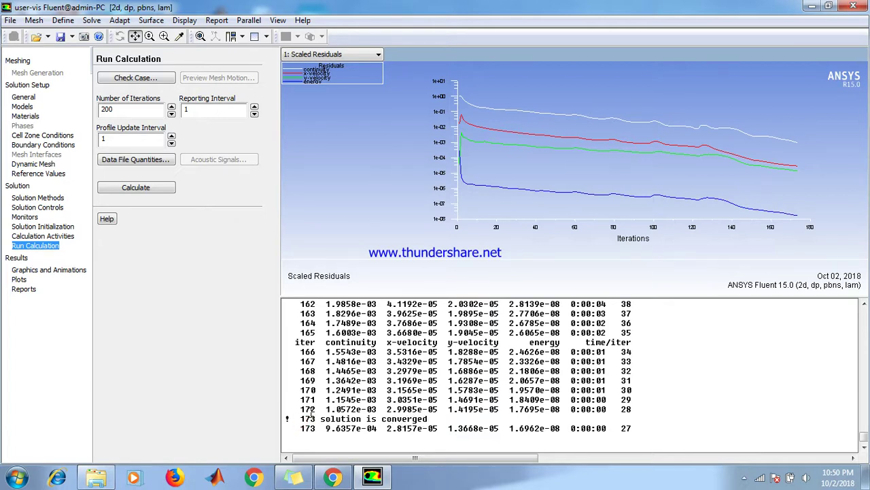
{"action": "left_click_drag", "start_coordinate": [300, 419], "coordinate": [439, 419]}
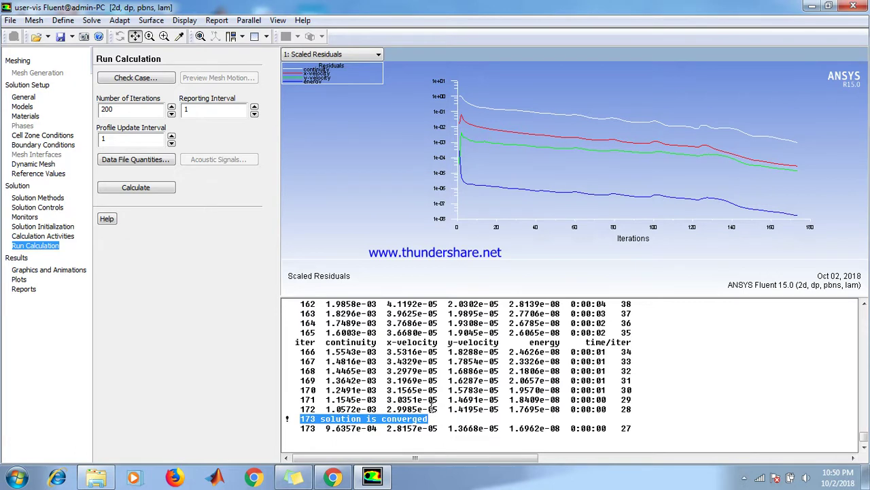
{"action": "left_click", "coordinate": [49, 270]}
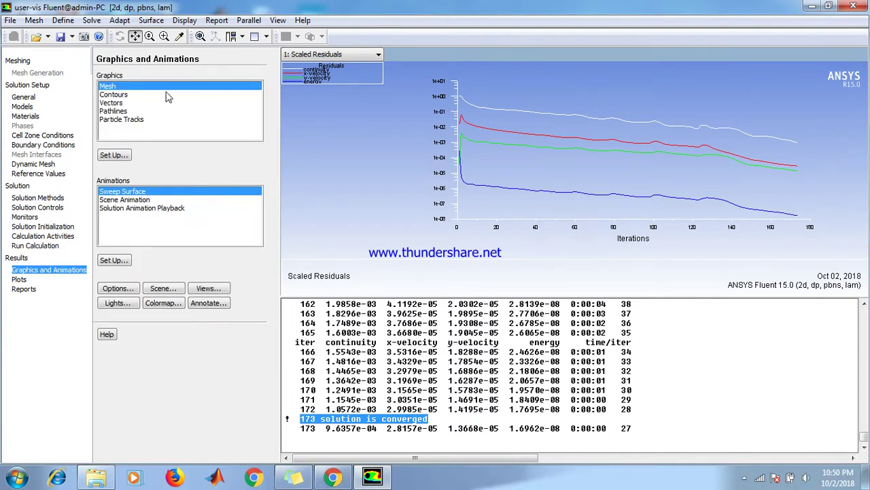
Plot filled contours of Properties > Molecular Viscosity after computing its range.
{"action": "left_click", "coordinate": [113, 95]}
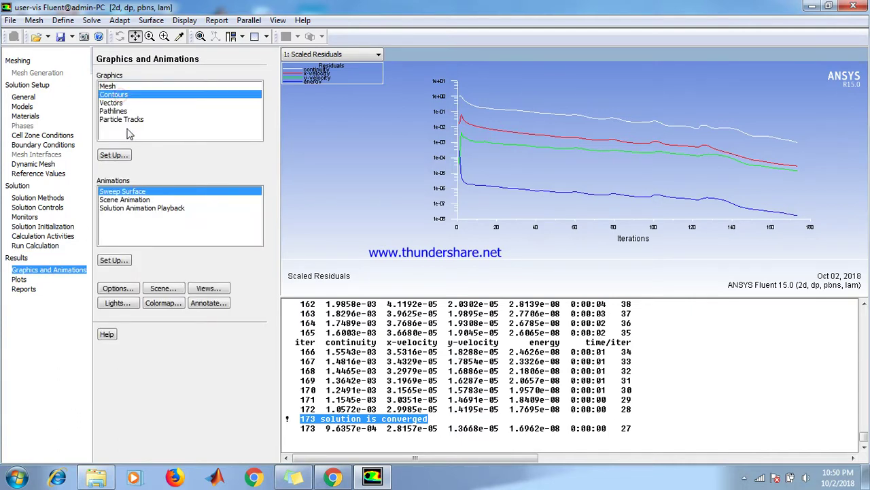
{"action": "left_click", "coordinate": [113, 156]}
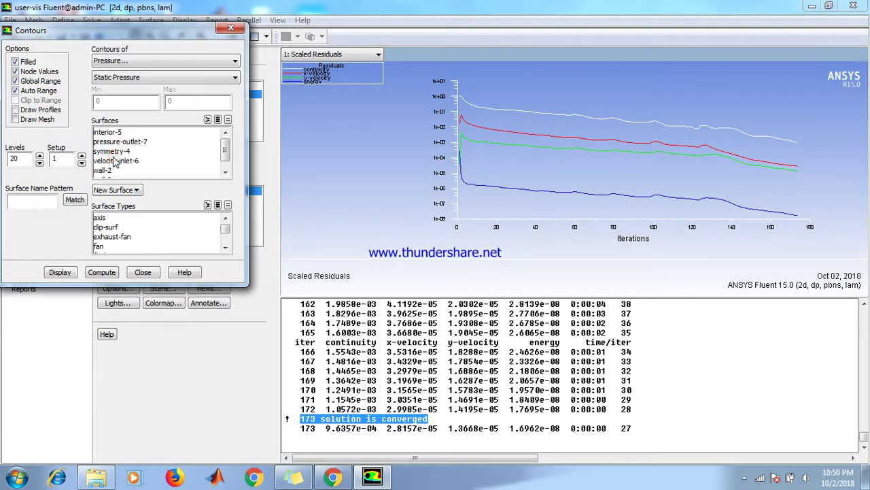
{"action": "left_click", "coordinate": [142, 63]}
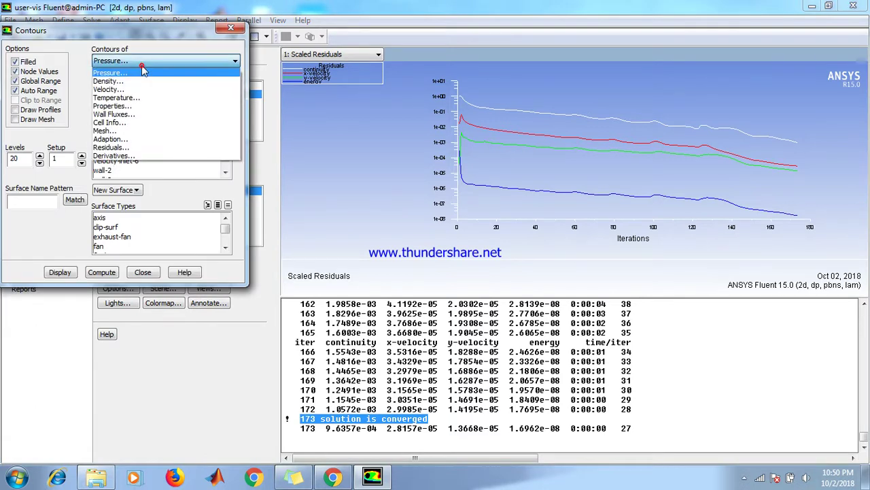
{"action": "left_click", "coordinate": [132, 107]}
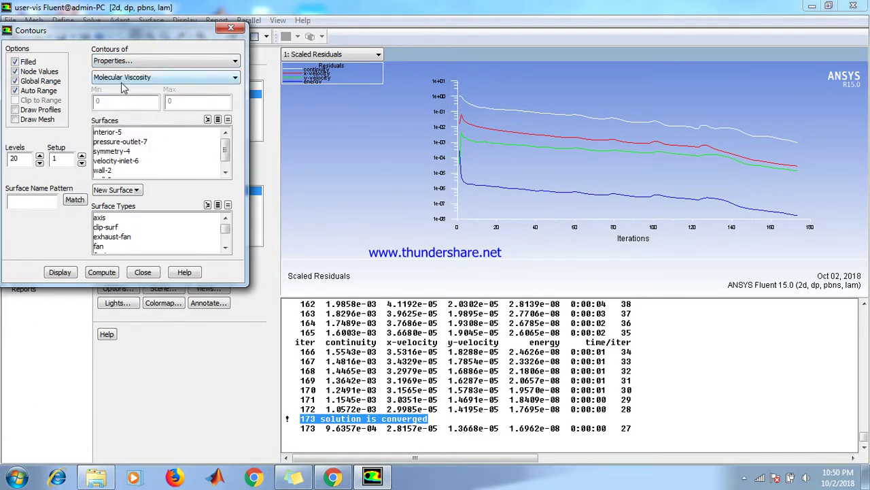
{"action": "left_click", "coordinate": [122, 79]}
{"action": "left_click", "coordinate": [122, 88]}
{"action": "left_click", "coordinate": [100, 272]}
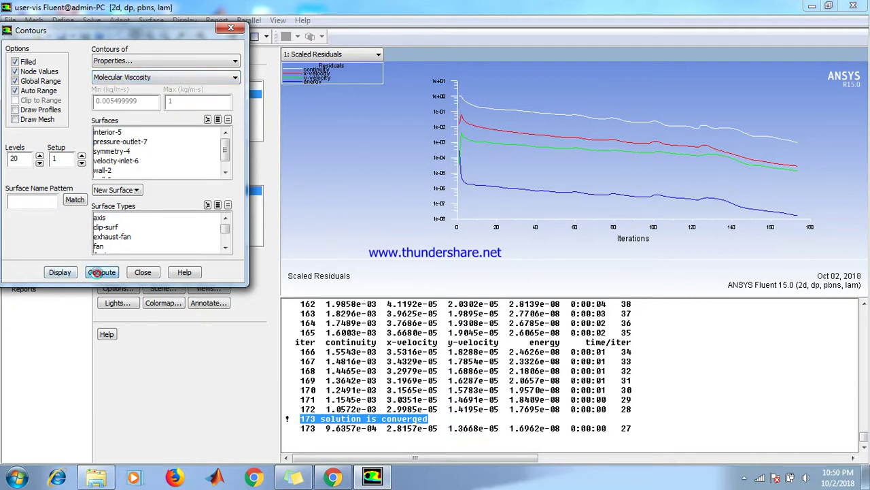
{"action": "left_click", "coordinate": [60, 273]}
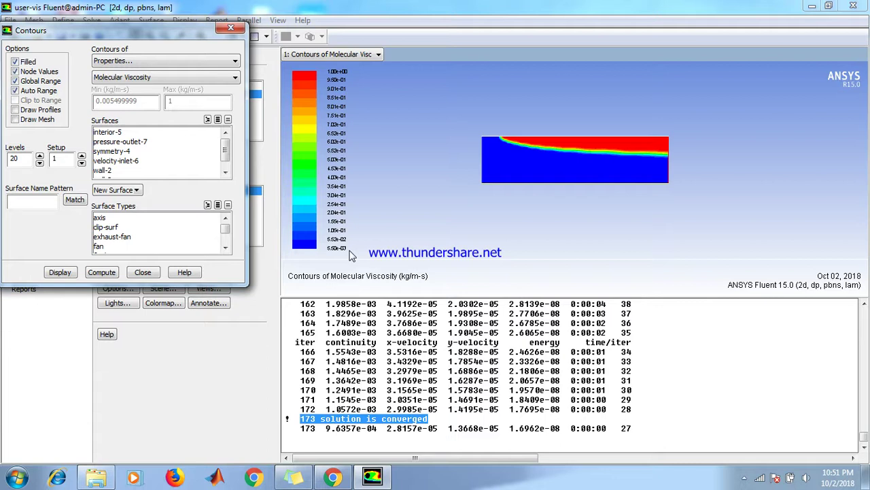
{"action": "left_click", "coordinate": [142, 272]}
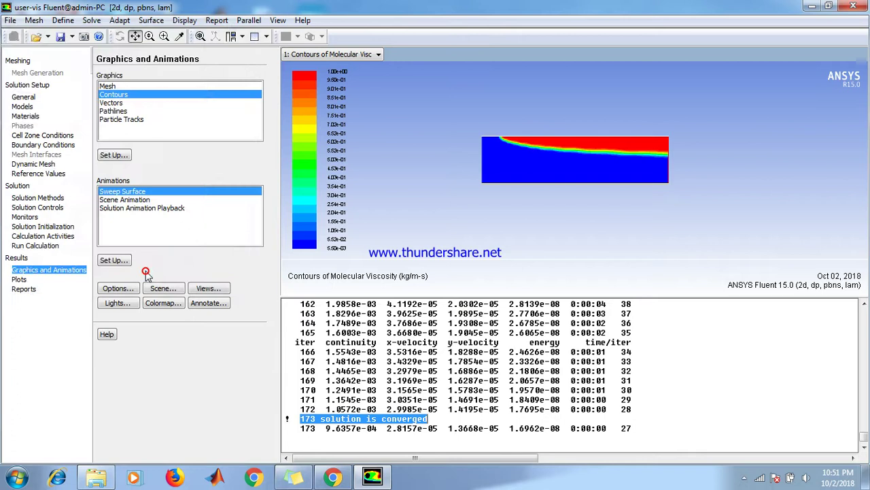
Display velocity vectors coloured by velocity magnitude across the channel.
{"action": "left_click", "coordinate": [113, 103]}
{"action": "left_click", "coordinate": [113, 155]}
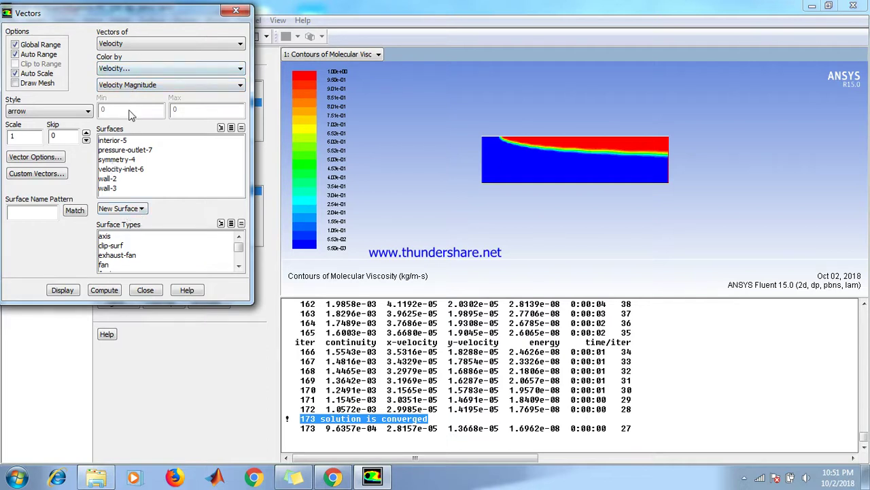
{"action": "left_click", "coordinate": [58, 290]}
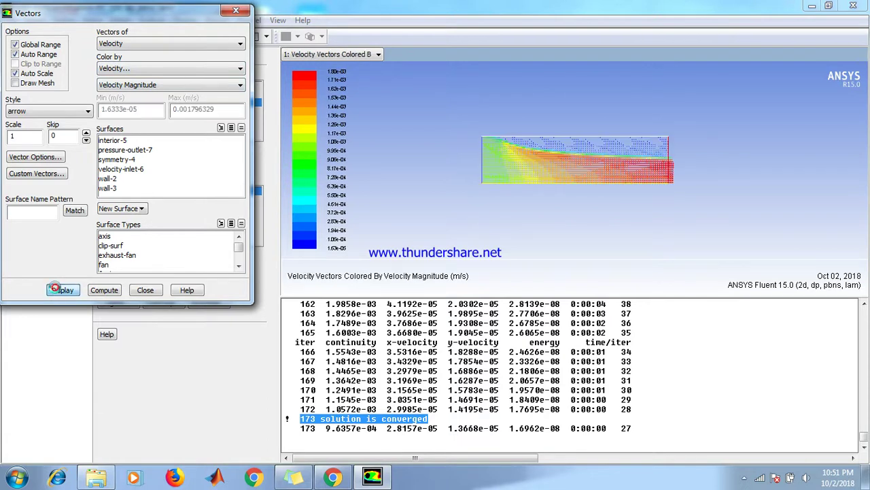
{"action": "left_click", "coordinate": [145, 291]}
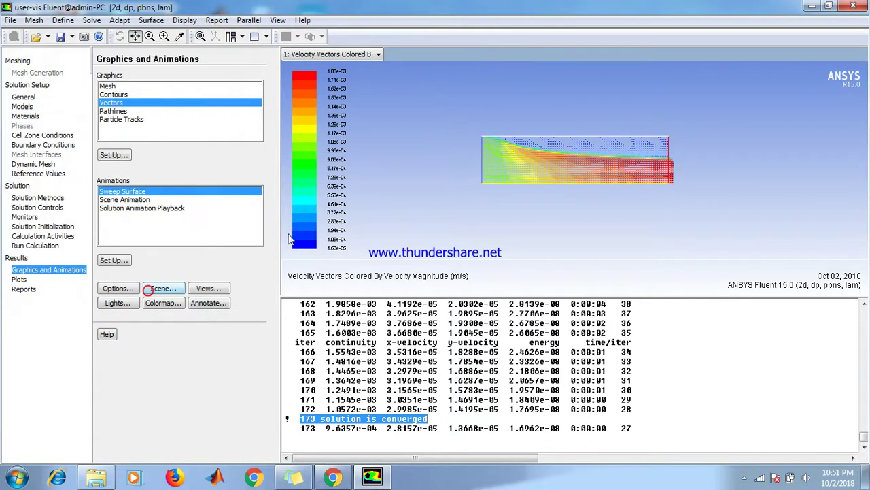
Zoom into a region of the vector arrows, then fit the whole channel back into view.
{"action": "left_click", "coordinate": [165, 37]}
{"action": "left_click_drag", "start_coordinate": [502, 138], "coordinate": [514, 148]}
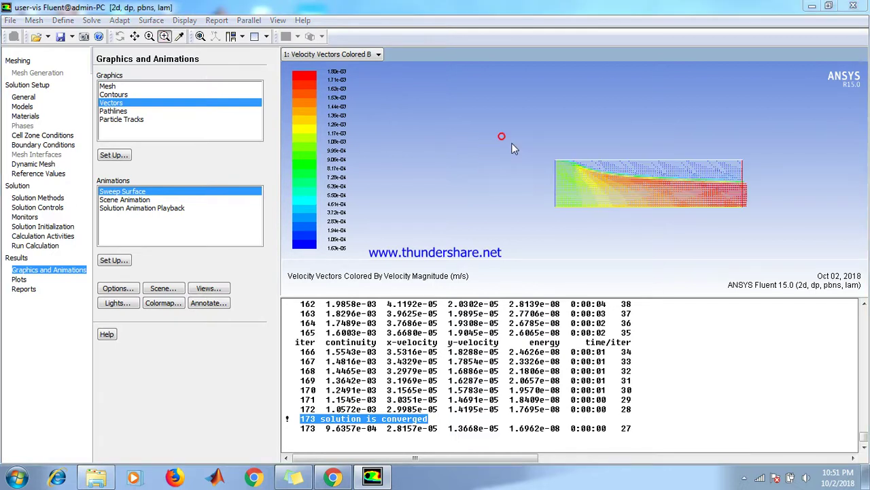
{"action": "left_click_drag", "start_coordinate": [580, 170], "coordinate": [633, 181]}
{"action": "left_click_drag", "start_coordinate": [471, 106], "coordinate": [727, 219]}
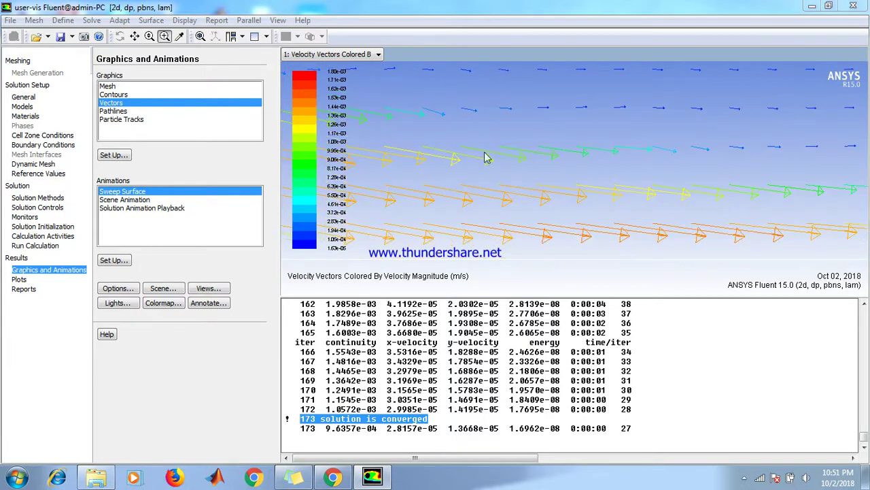
{"action": "left_click", "coordinate": [200, 39]}
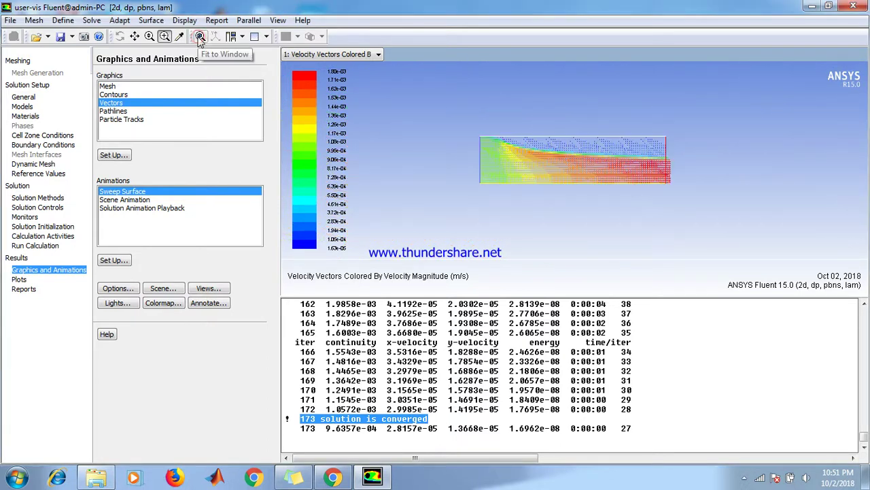
Bring up the cfdudftemptutorial folder on Removable Disk (I:) in Windows Explorer.
{"action": "left_click", "coordinate": [100, 478]}
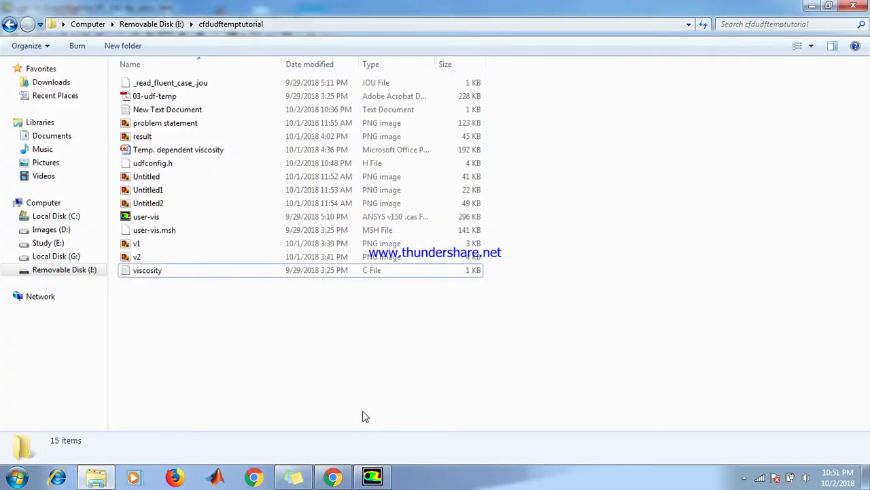